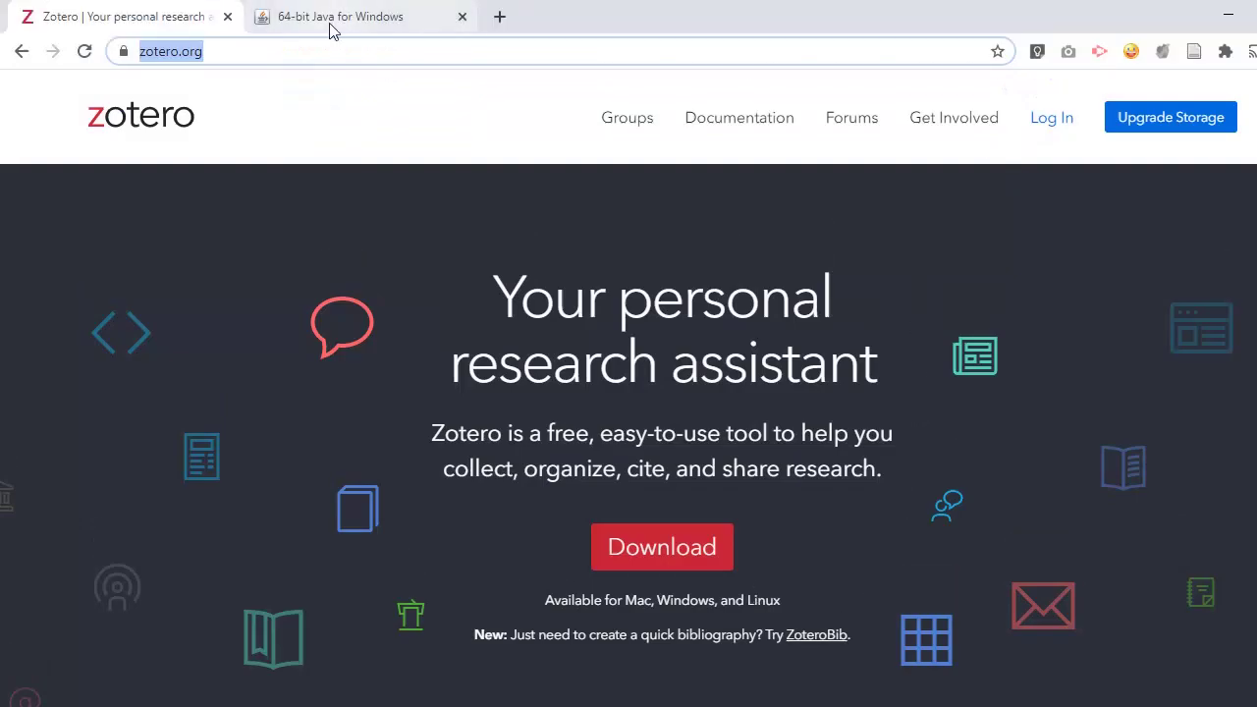
- Switch Chrome to the 64-bit Java for Windows download page
left_click(331, 27)
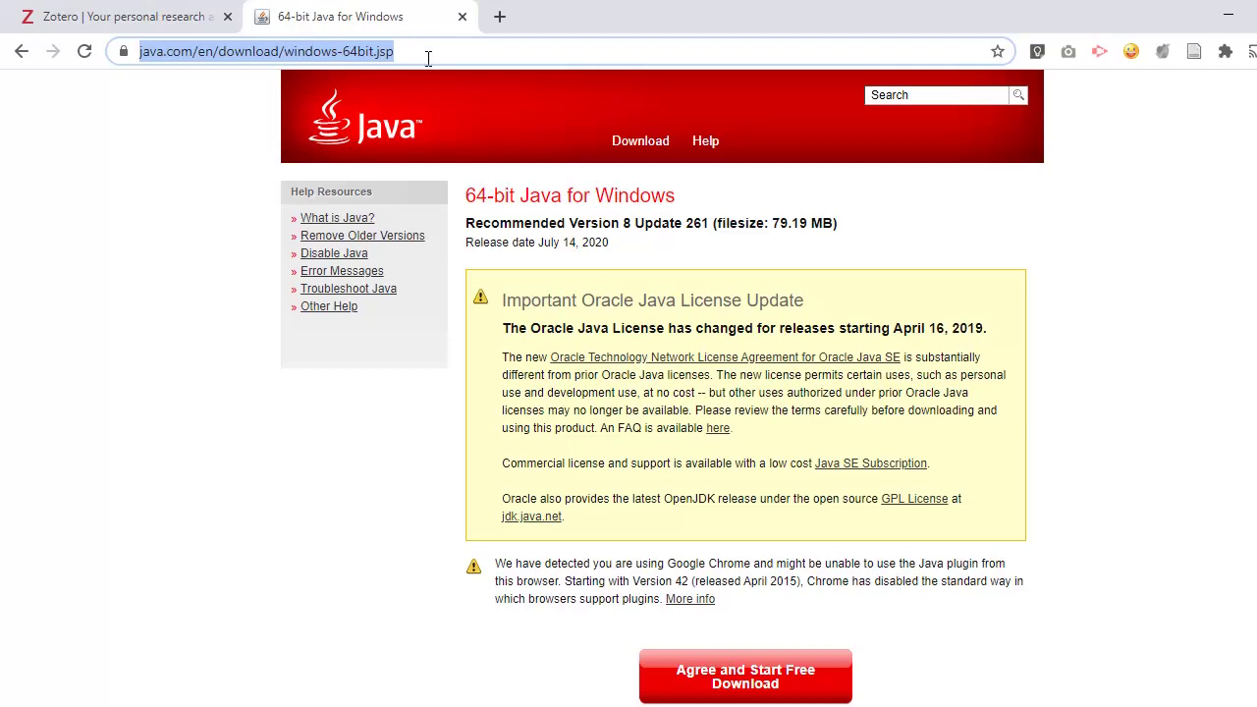
- Review the Java download page and briefly highlight 'Windows' in its title
scroll(741, 348, "down", 3)
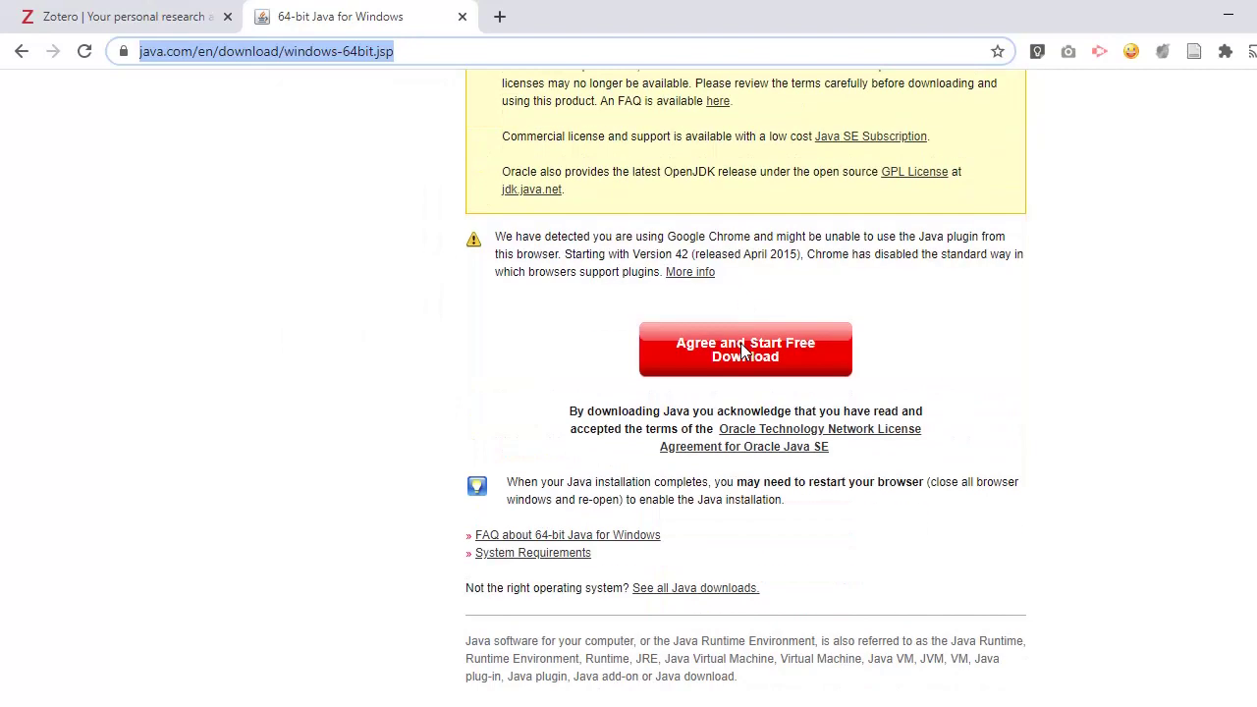
scroll(743, 348, "up", 3)
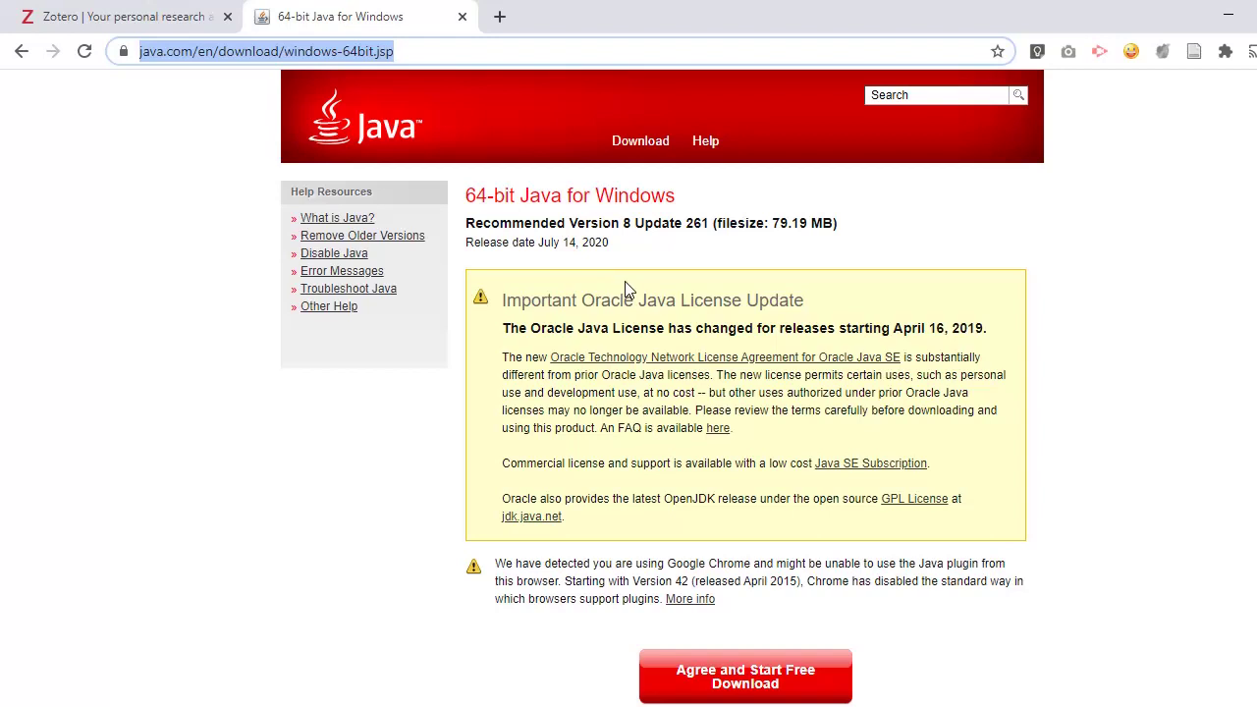
left_click_drag(595, 192, 703, 204)
left_click(683, 271)
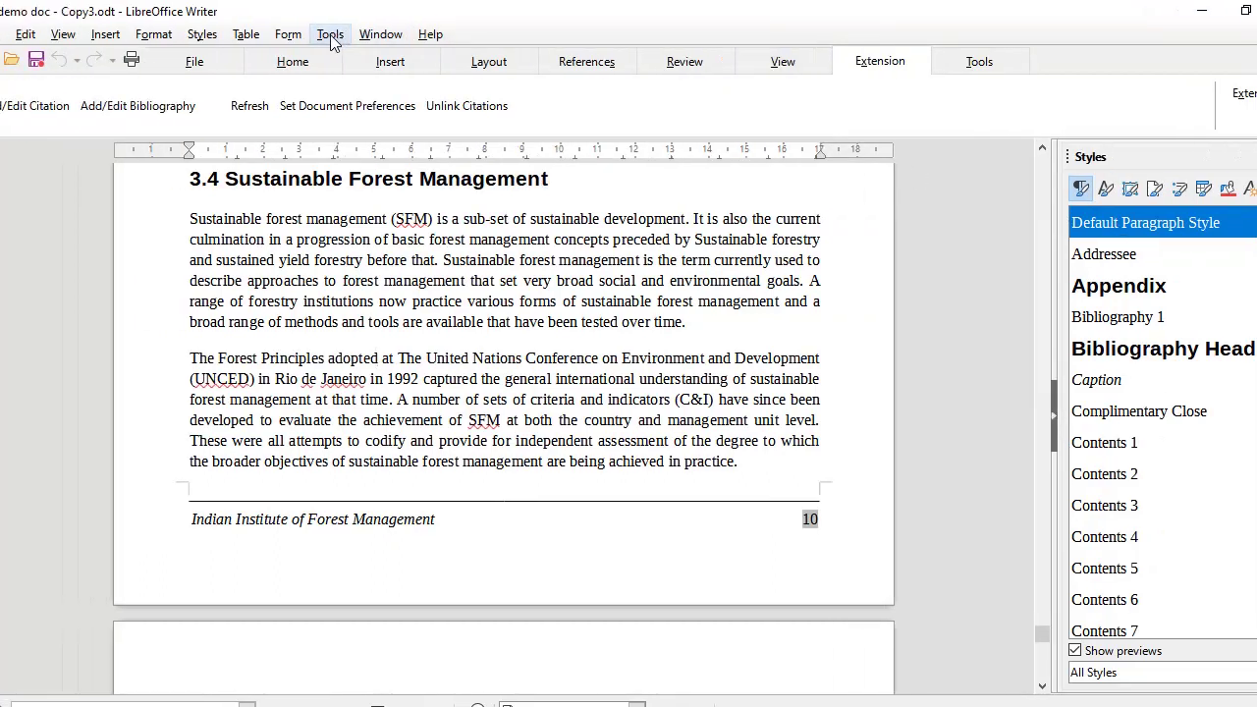
- Re-enable 'Use a Java runtime environment' for Oracle JRE 1.8.0_261 in Options > Advanced
left_click(330, 35)
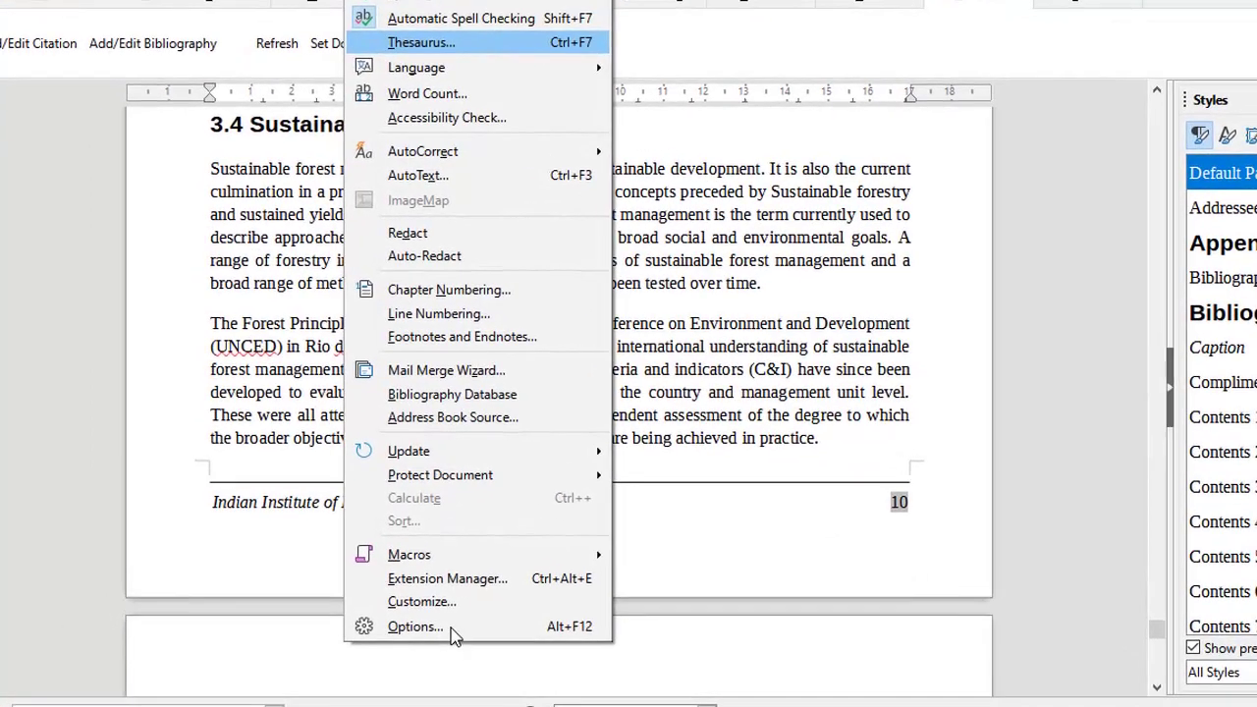
left_click(435, 634)
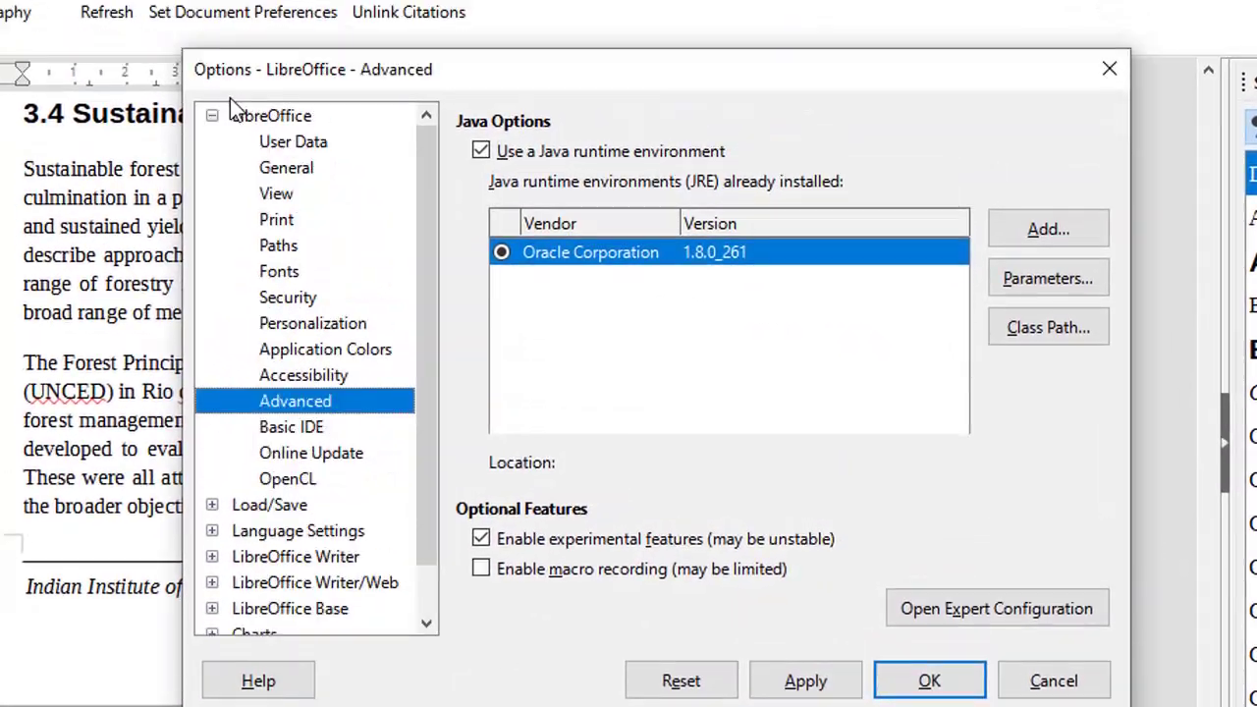
left_click(211, 115)
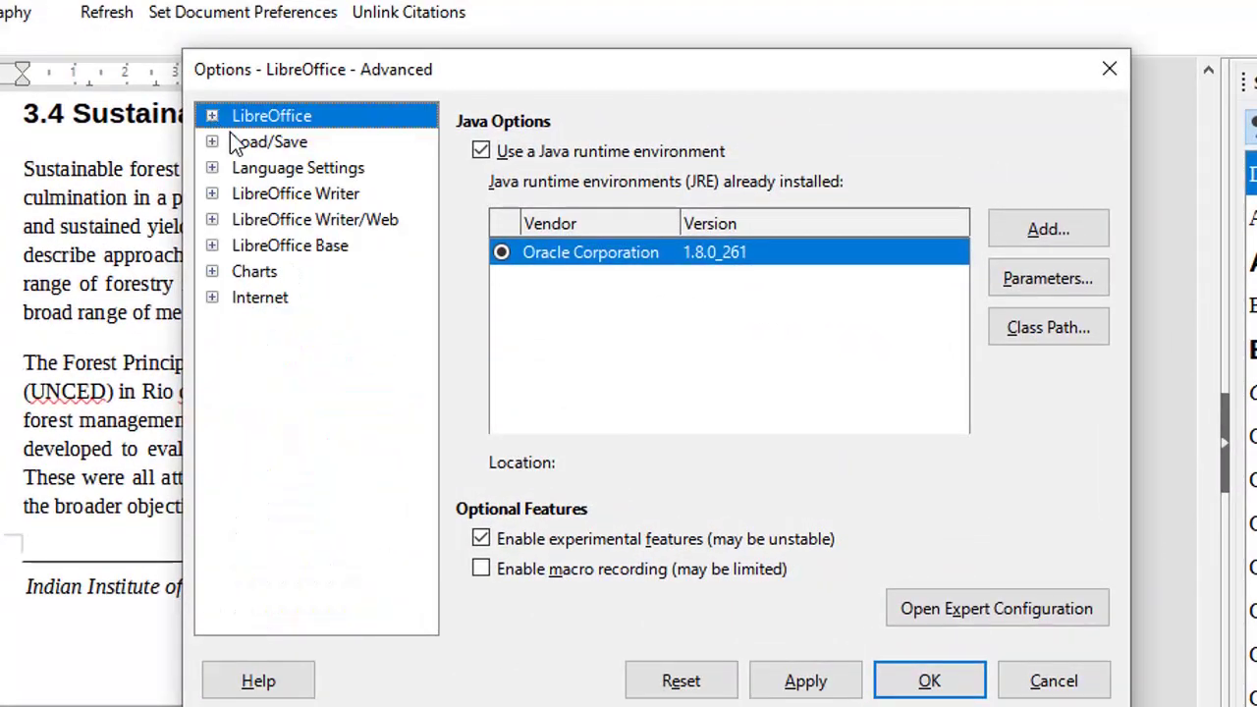
left_click(211, 115)
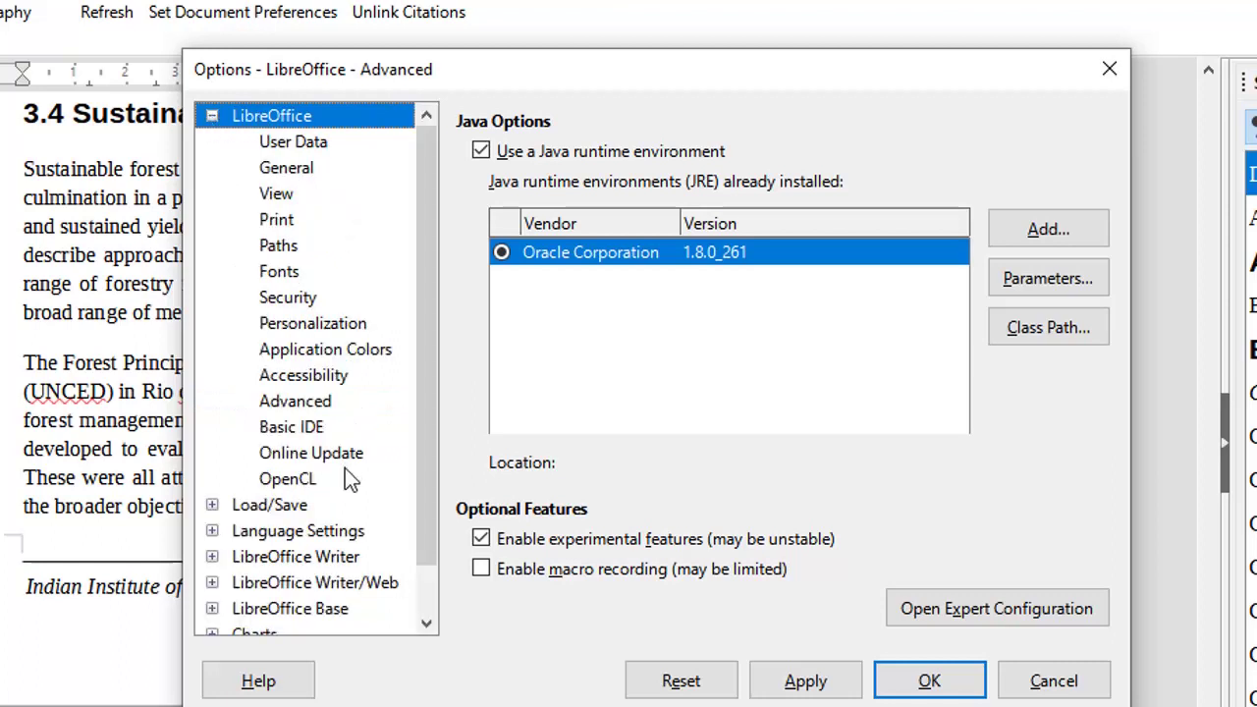
left_click(316, 405)
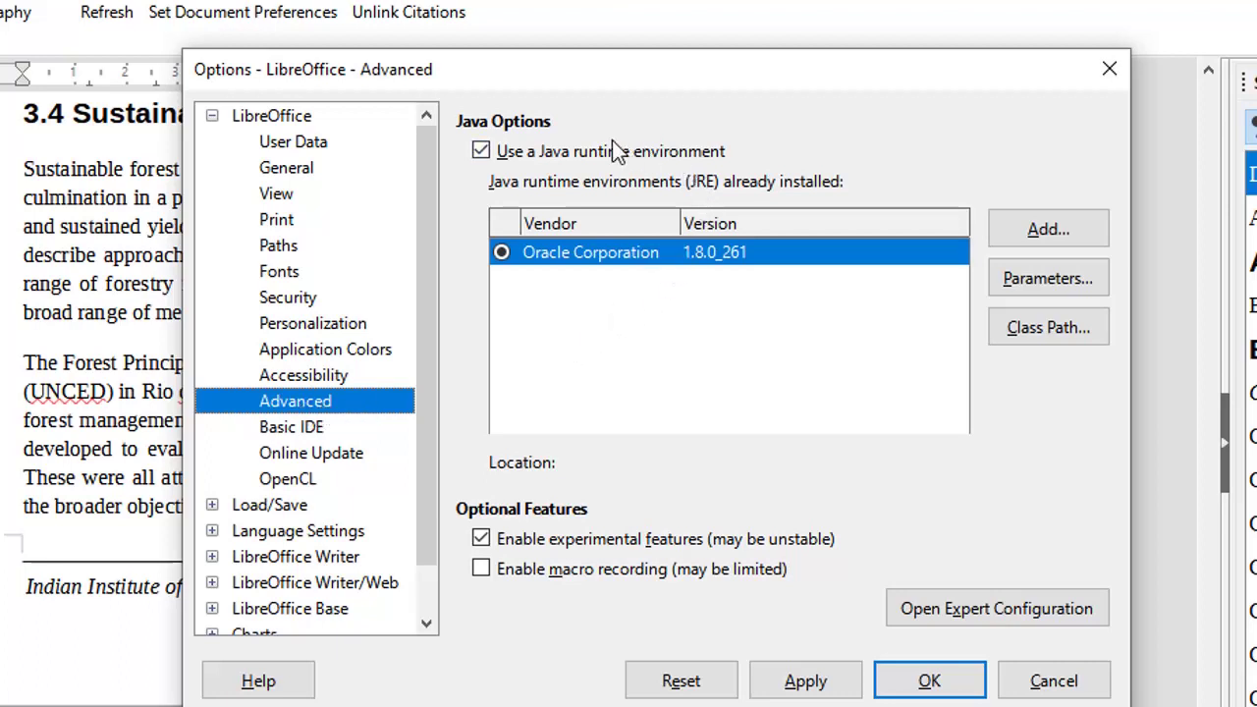
left_click(480, 152)
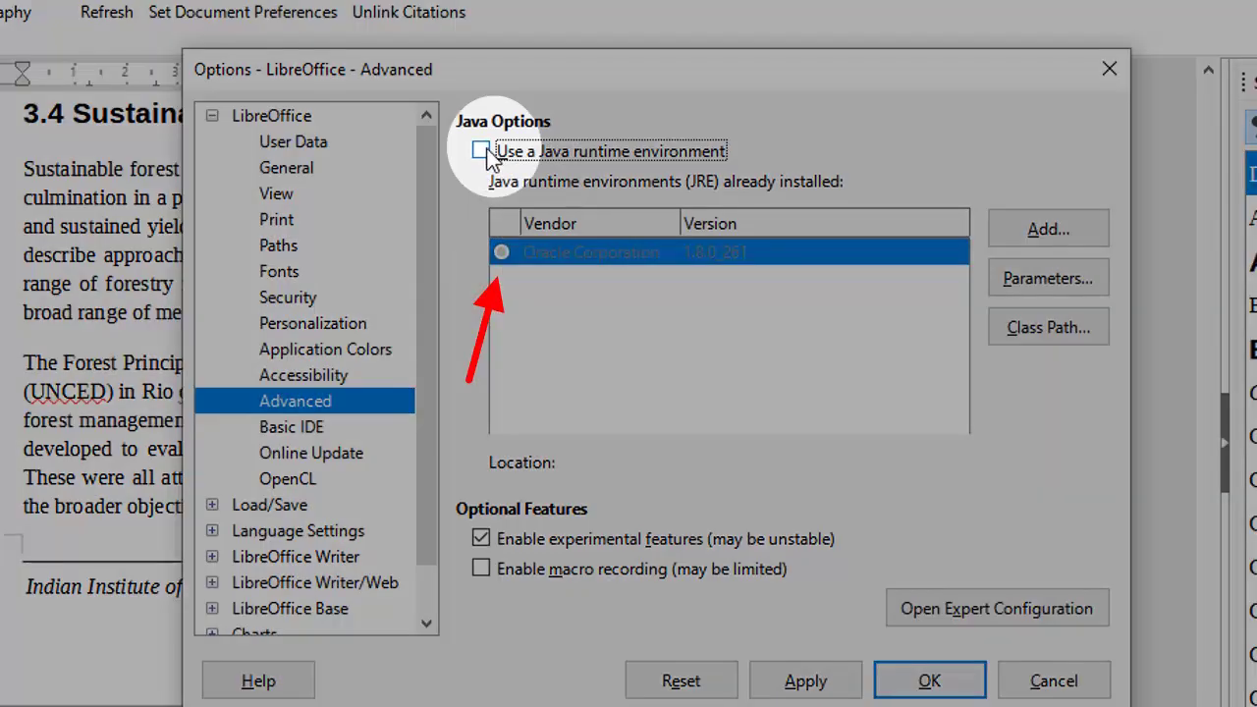
left_click(482, 150)
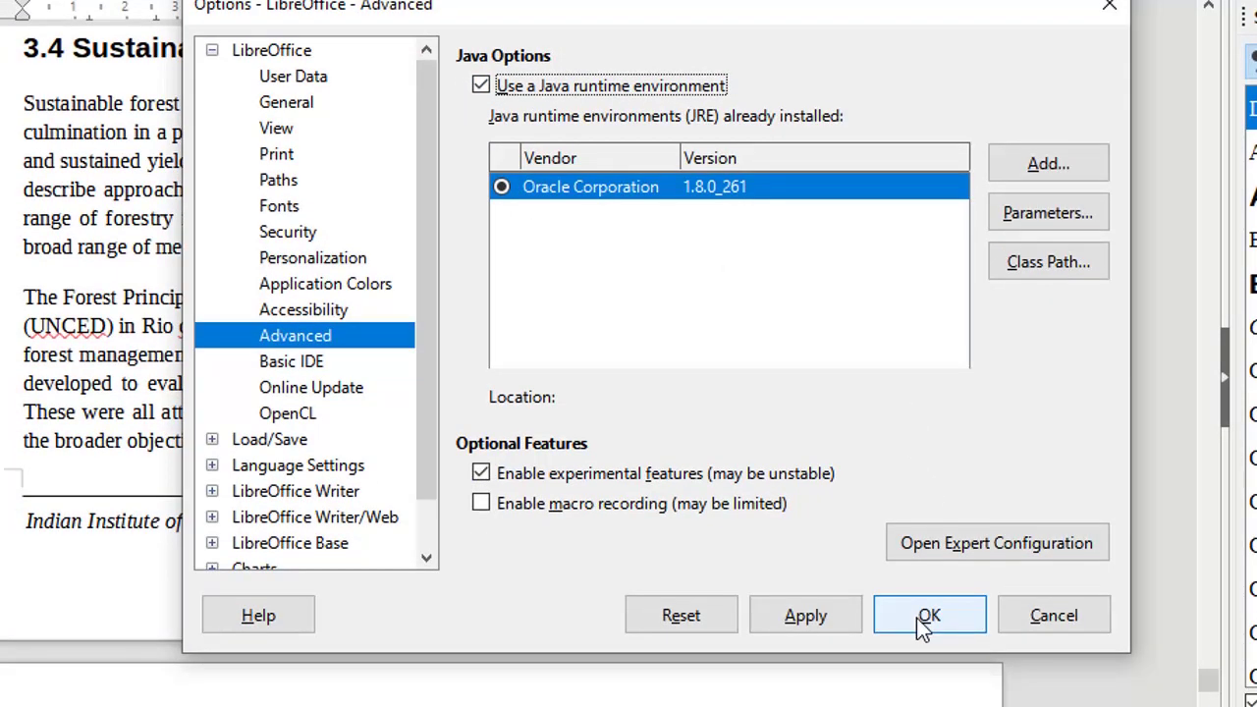
left_click(923, 618)
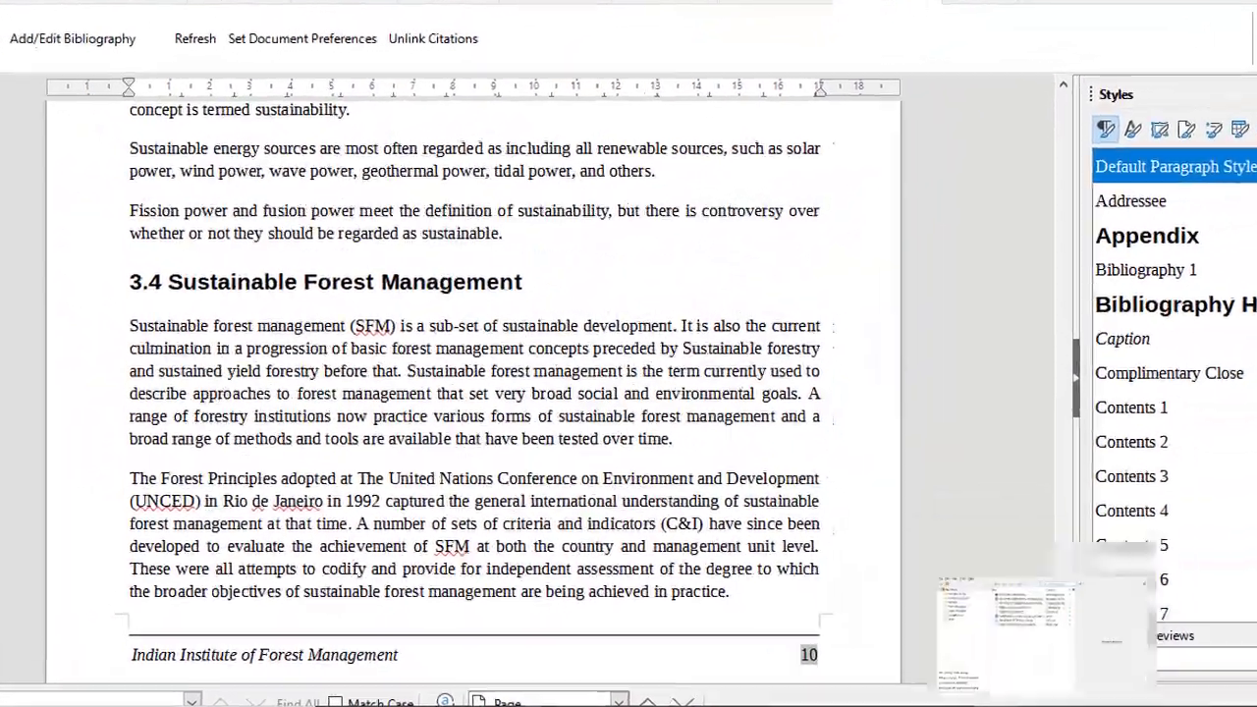
- Check the Zotero window, then put the cursor after 'sustainable' in the fission and fusion paragraph
left_click(963, 687)
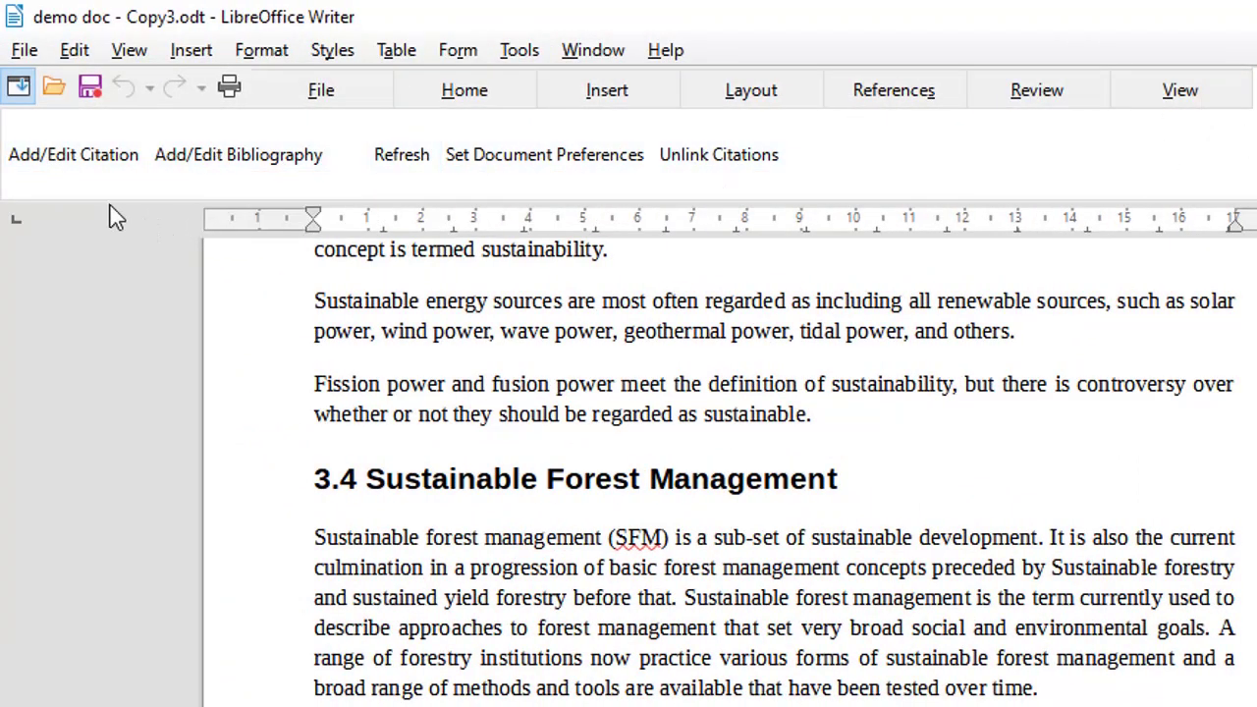
left_click(808, 414)
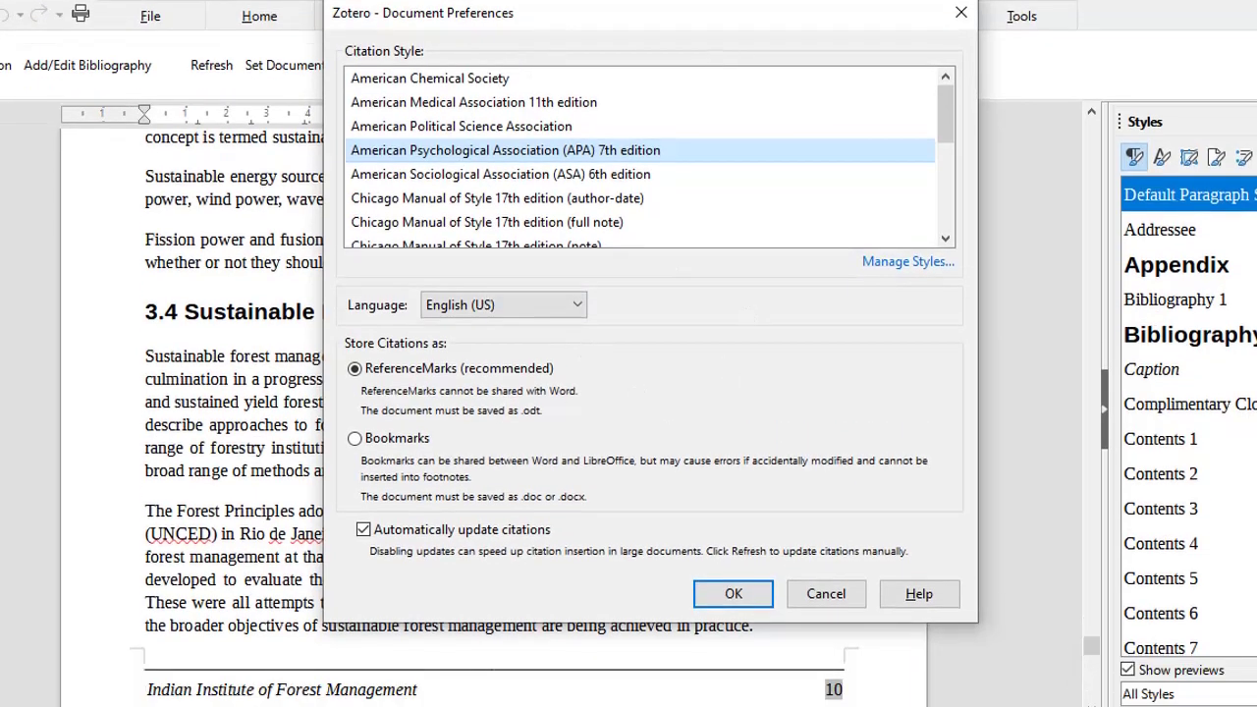
- Confirm American Psychological Association 7th edition as the Zotero document citation style
mouse_move(1093, 702)
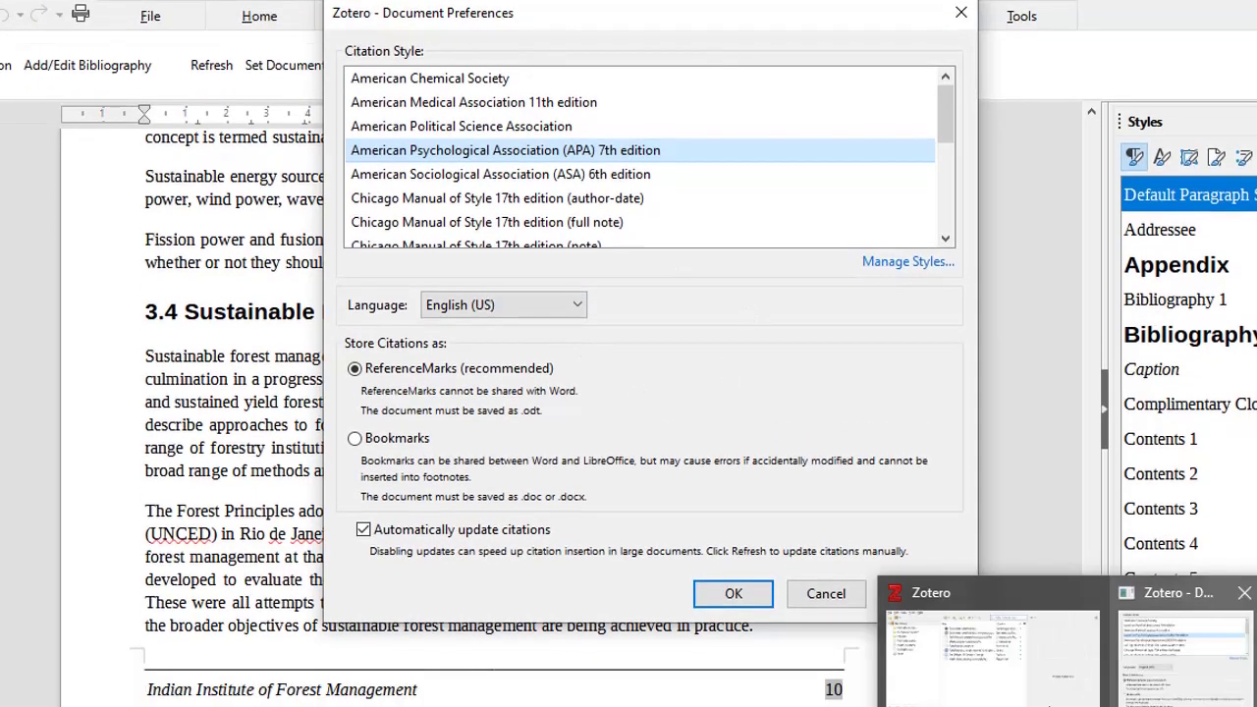
mouse_move(1183, 660)
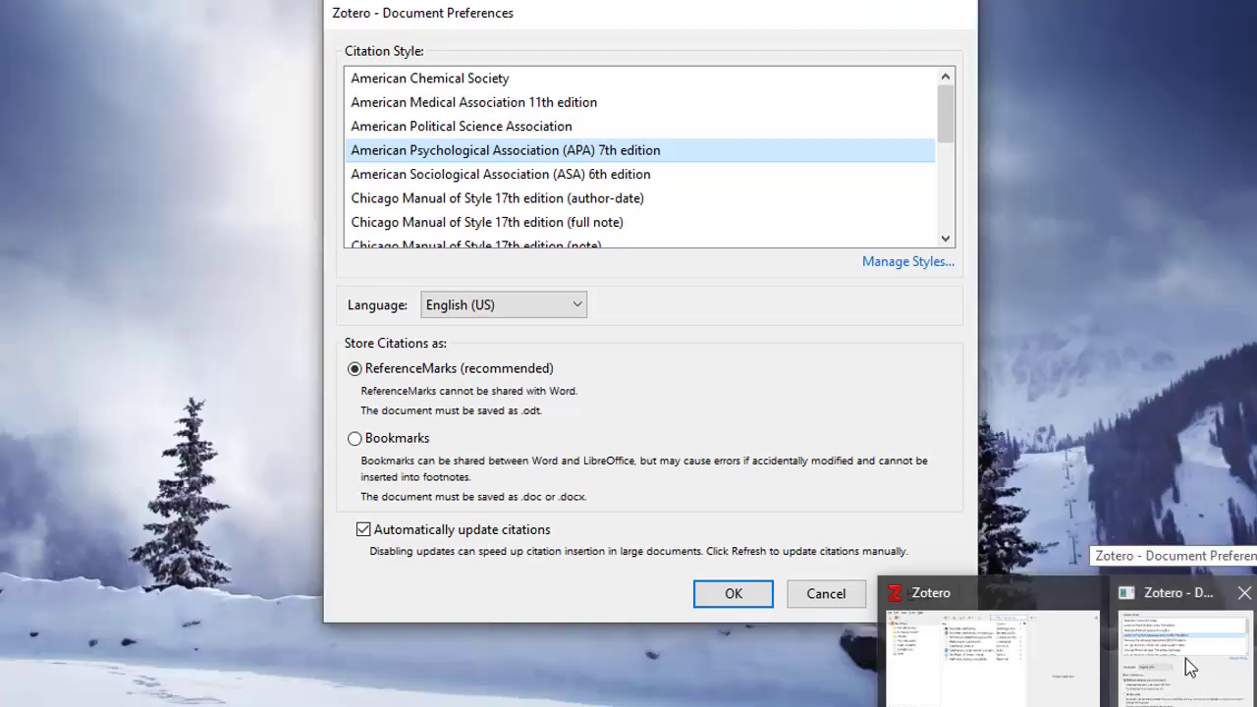
left_click(1183, 668)
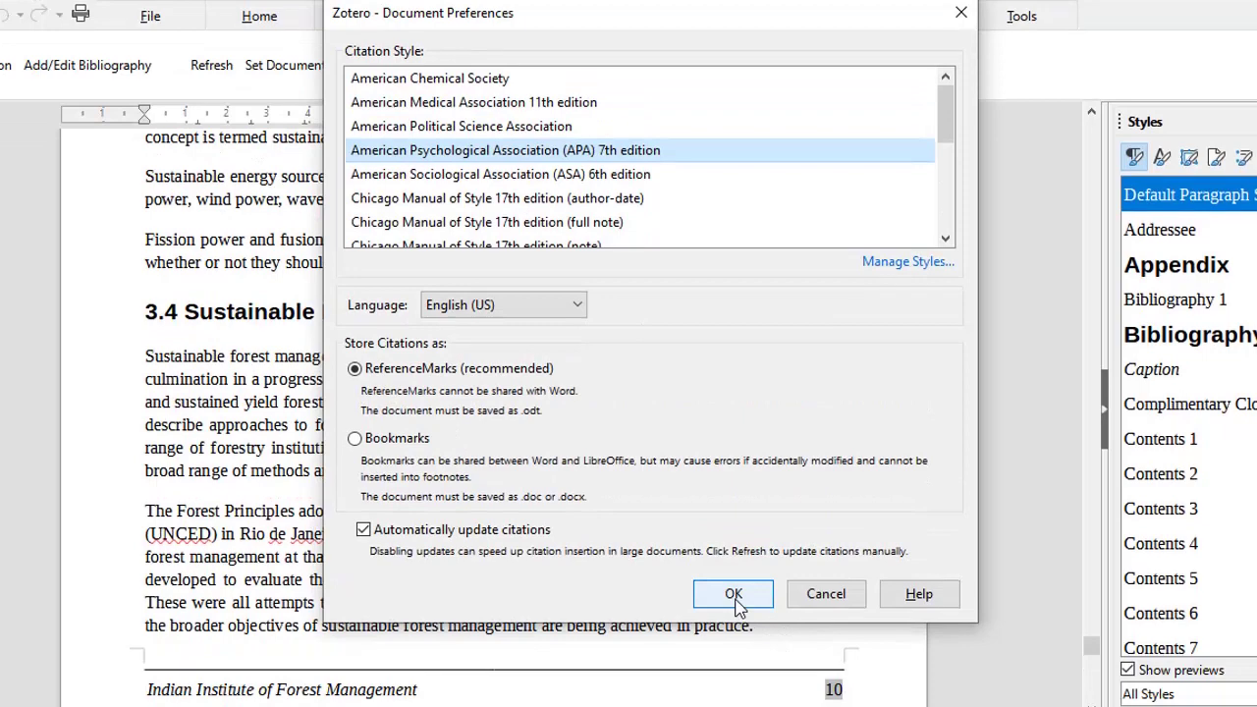
left_click(736, 600)
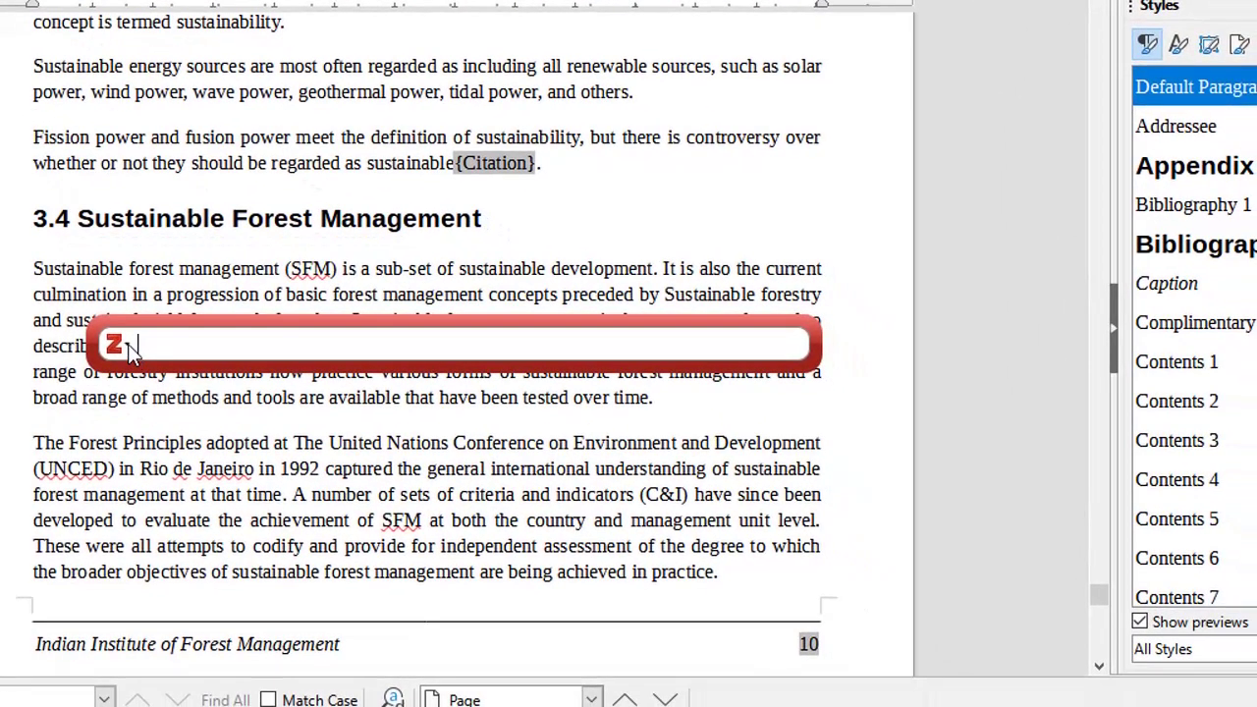
- Insert the (Costanza & Patten, 1995) citation through Zotero's Classic View
left_click(127, 343)
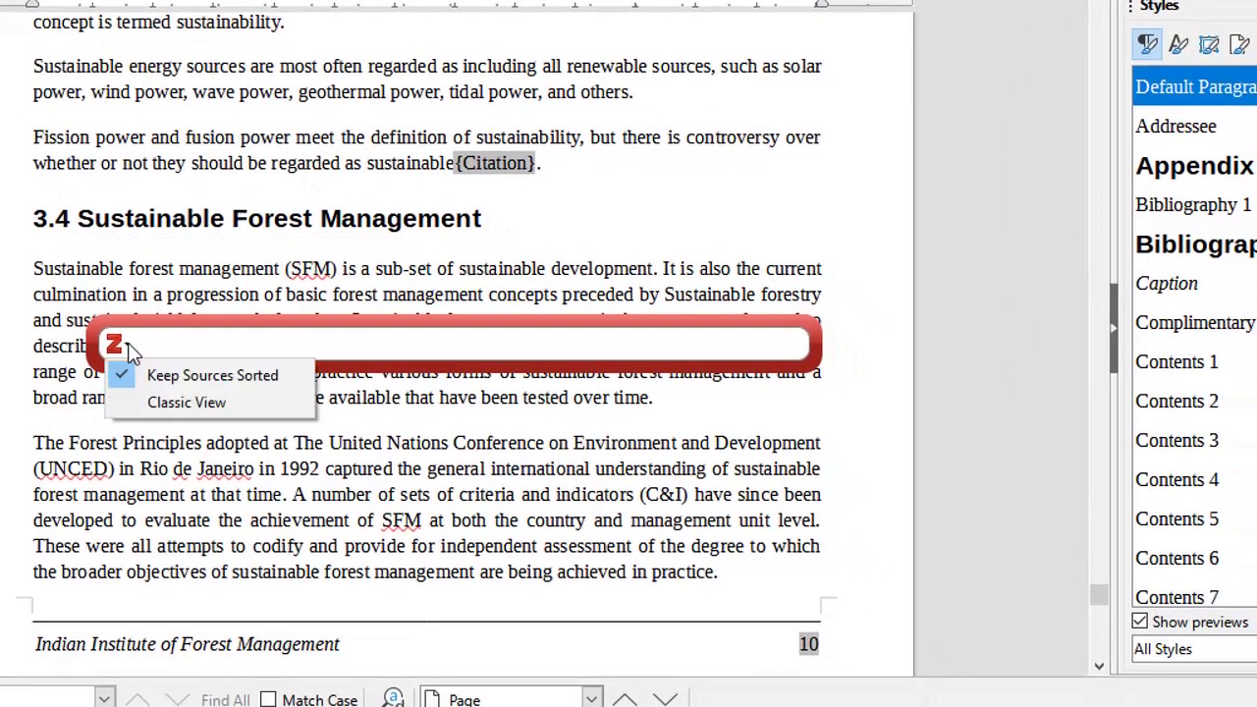
left_click(165, 402)
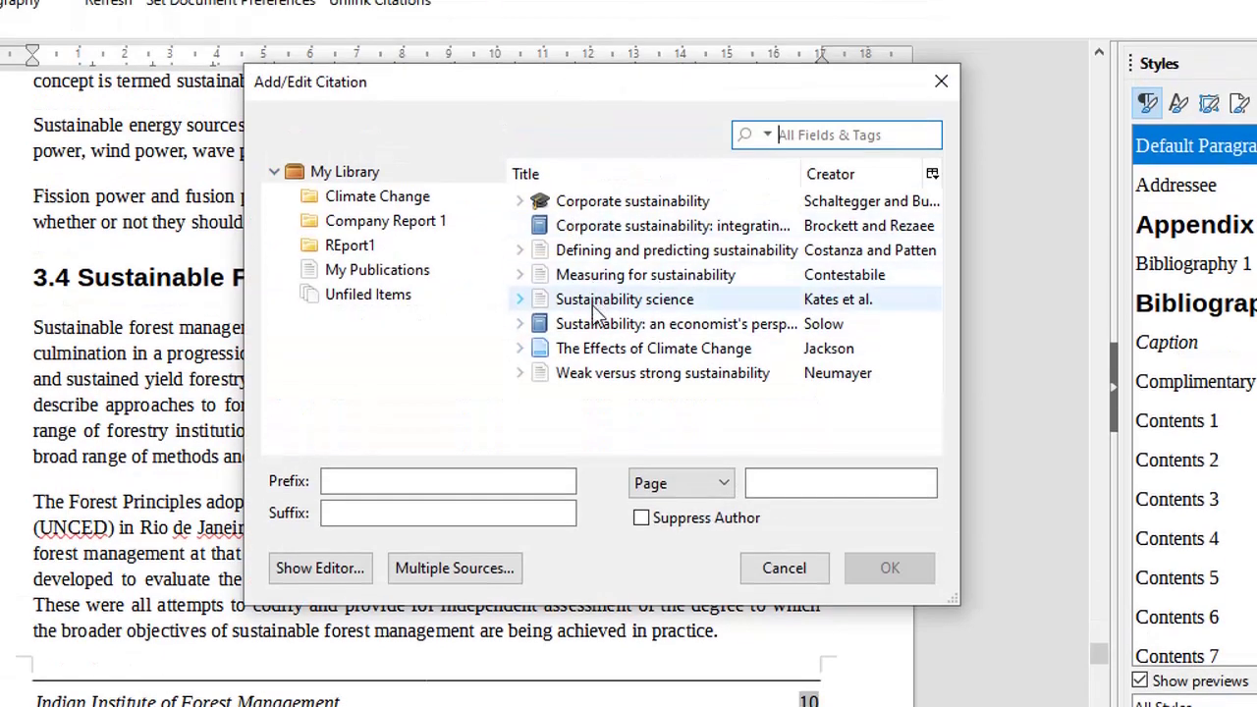
left_click(592, 253)
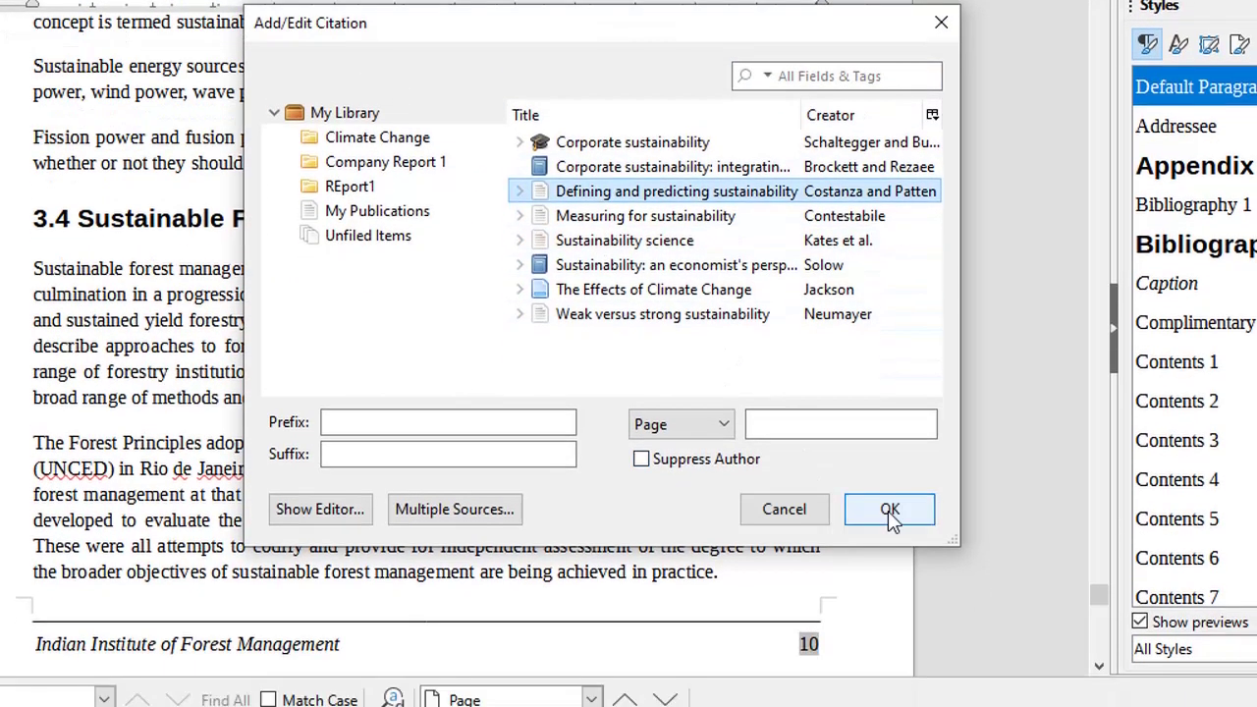
left_click(889, 567)
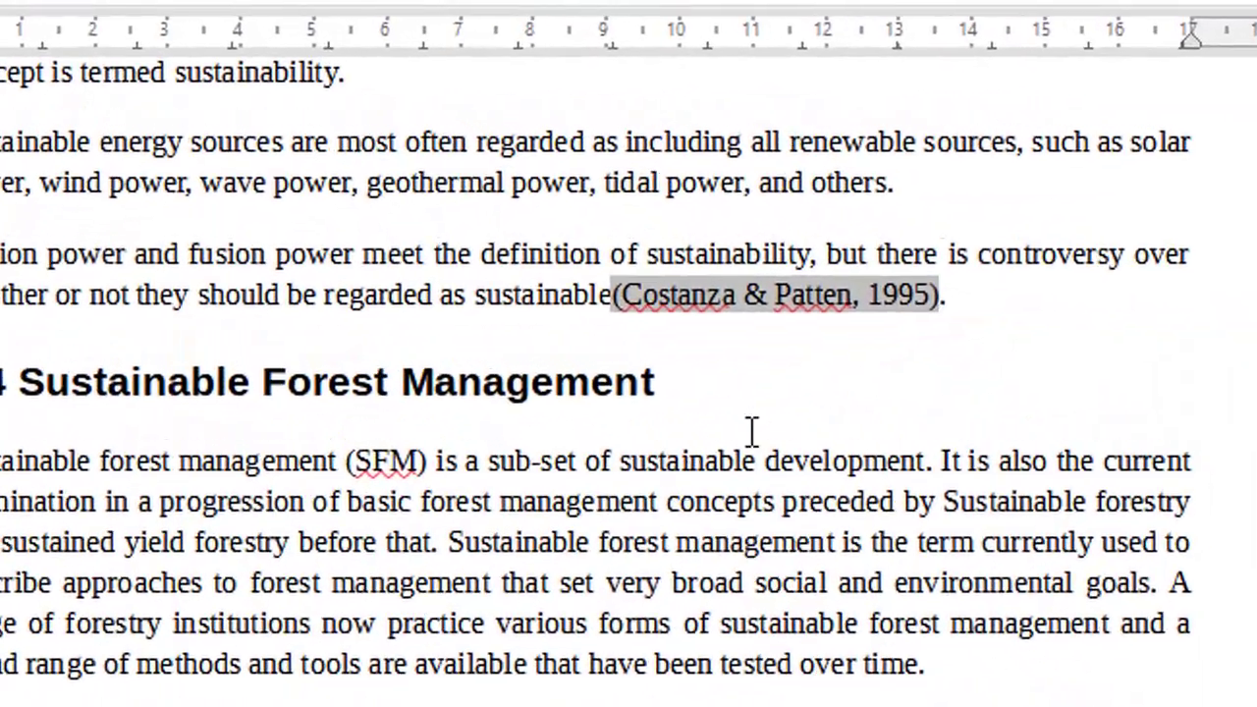
key("Down")
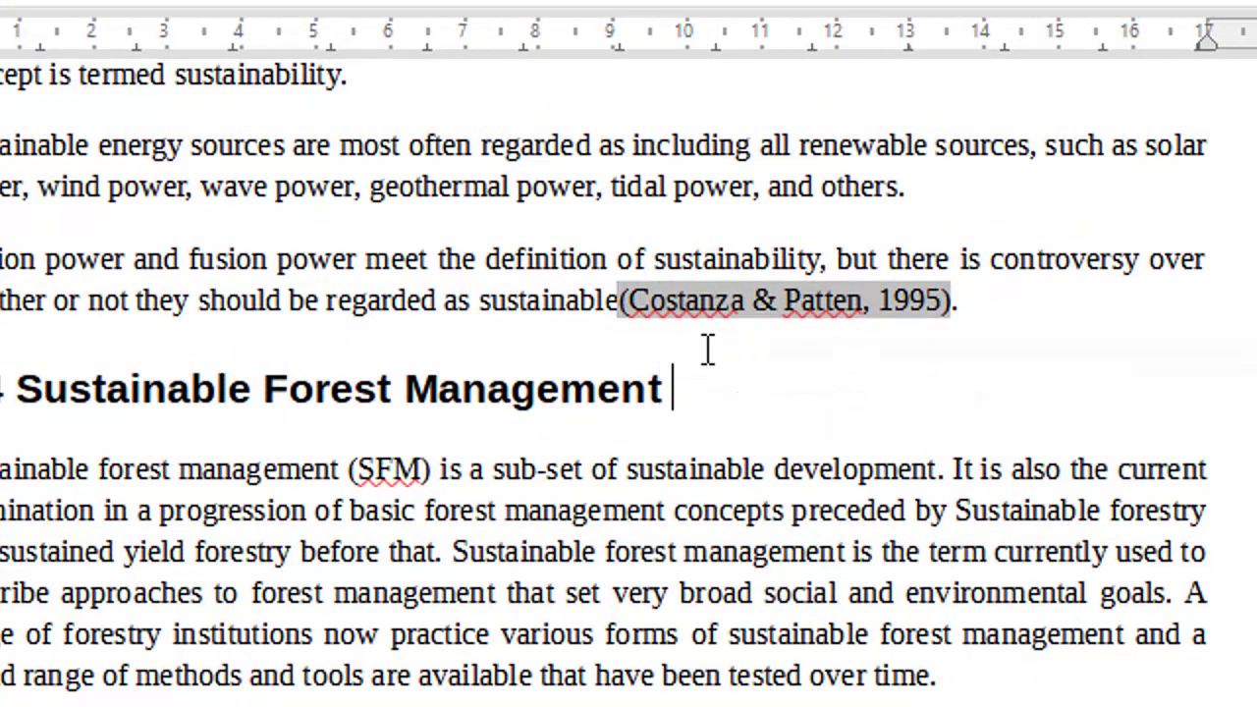
- Position the cursor after 'global market' in the Earth Summit critics paragraph
left_click(623, 300)
left_click(796, 359)
left_click(617, 301)
left_click(969, 469)
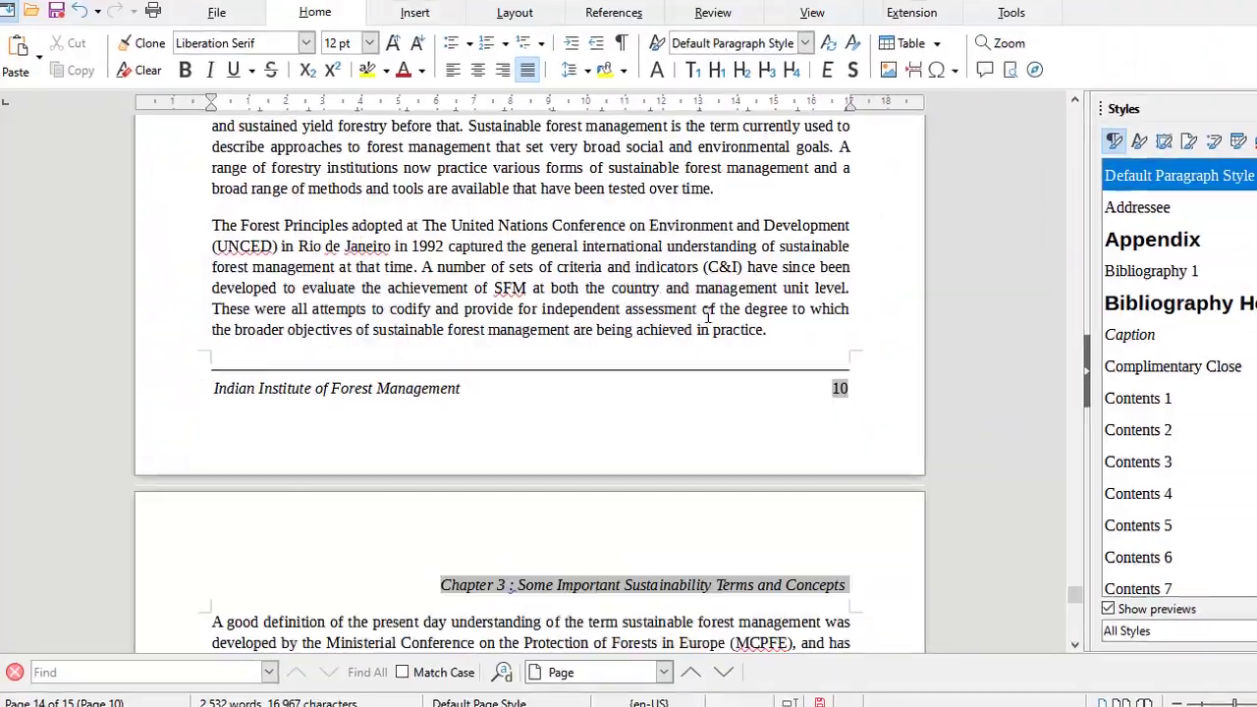
scroll(705, 313, "down", 3)
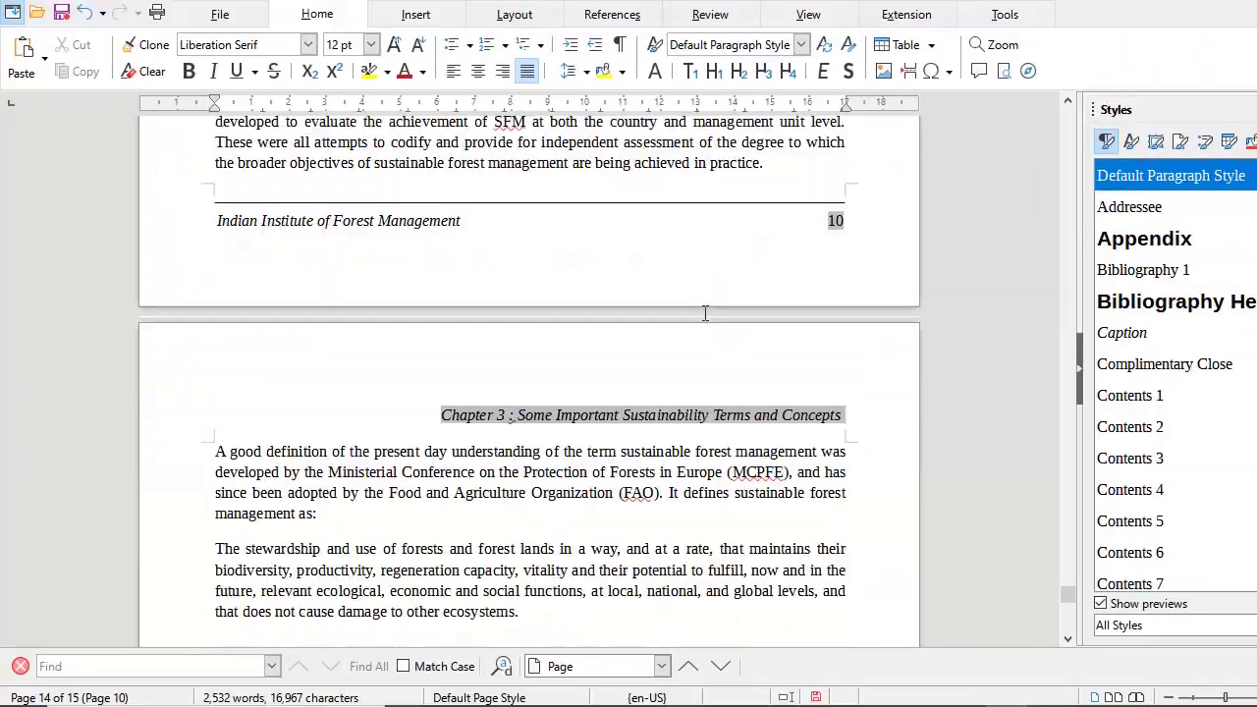
scroll(705, 312, "up", 15)
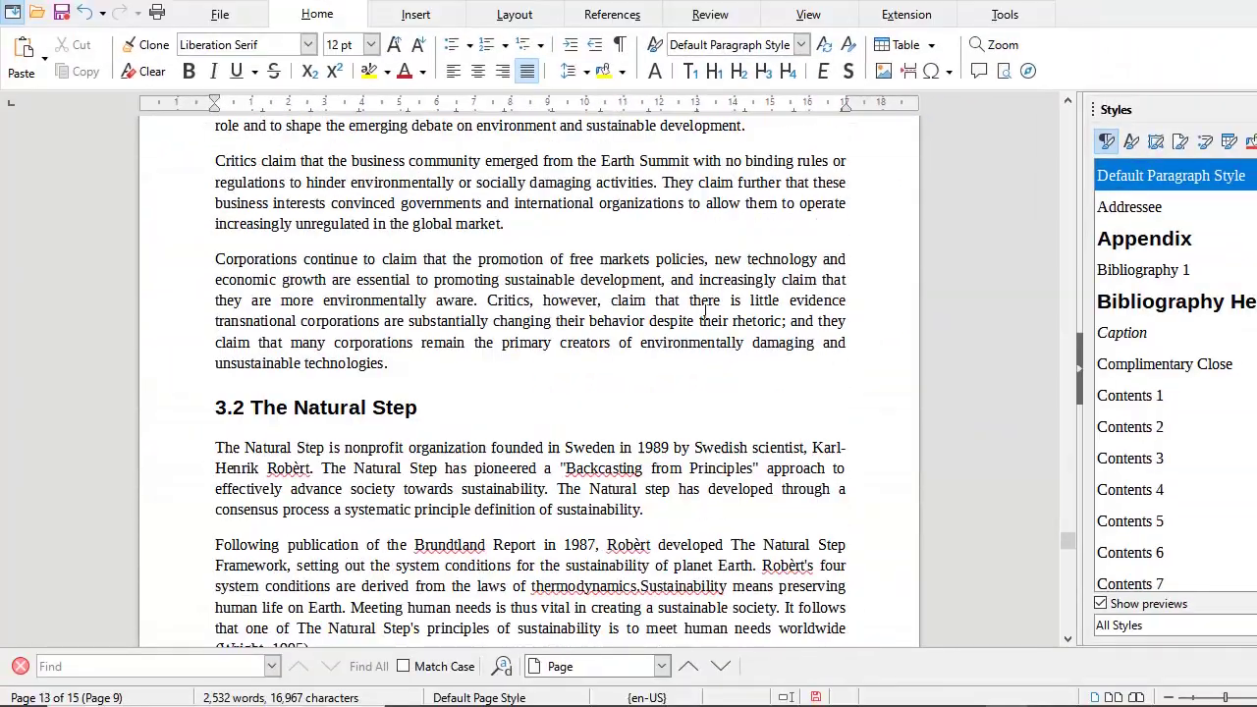
scroll(705, 312, "up", 2)
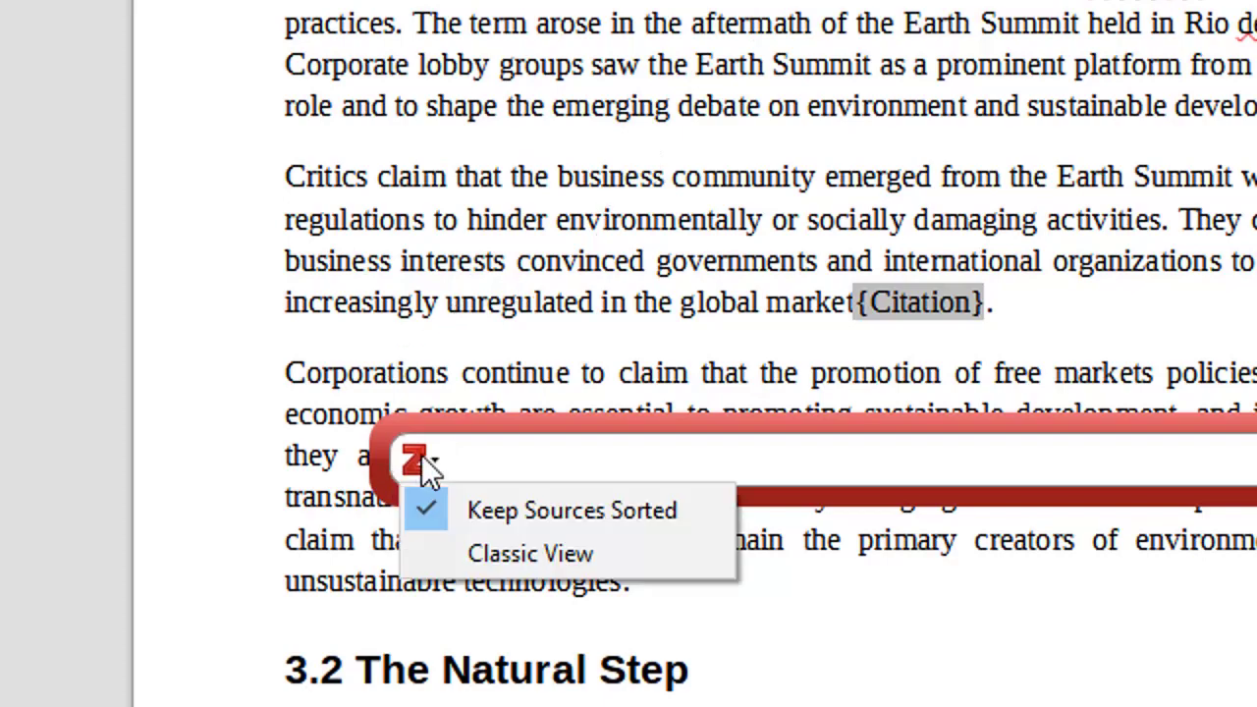
- Insert the (Kates et al., 2001) citation for 'Sustainability science' from the Classic View picker
left_click(530, 553)
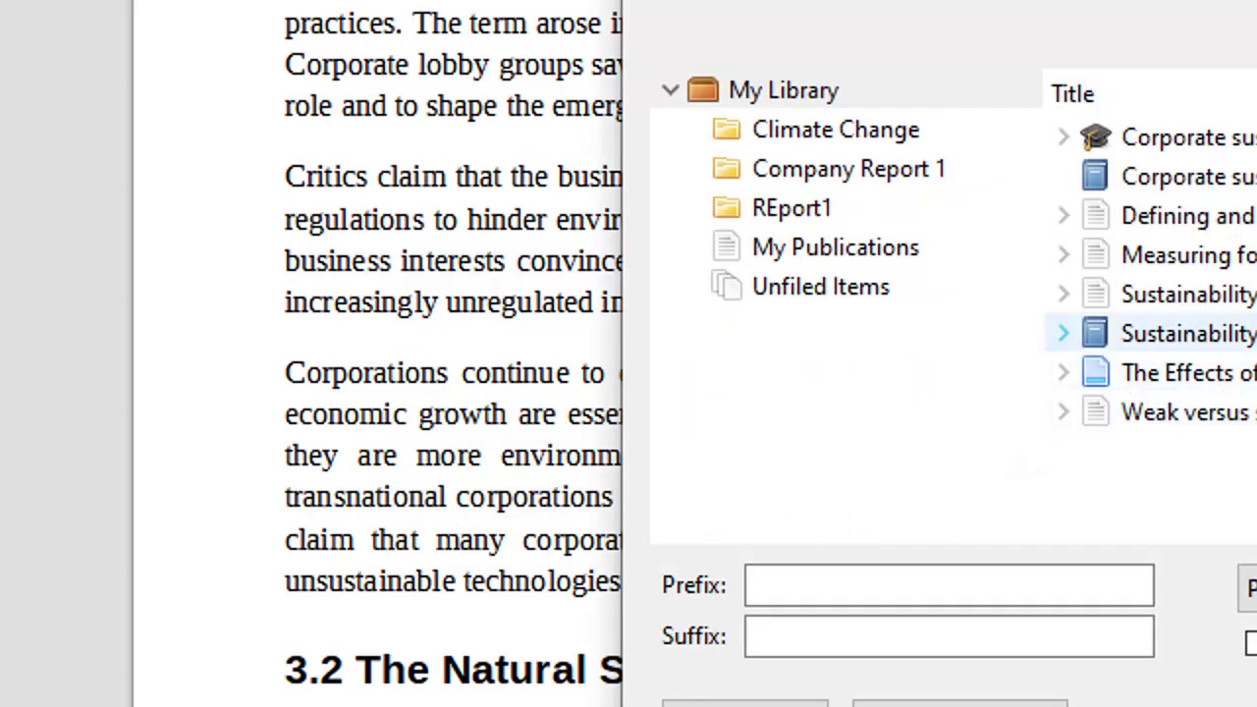
left_click(1188, 333)
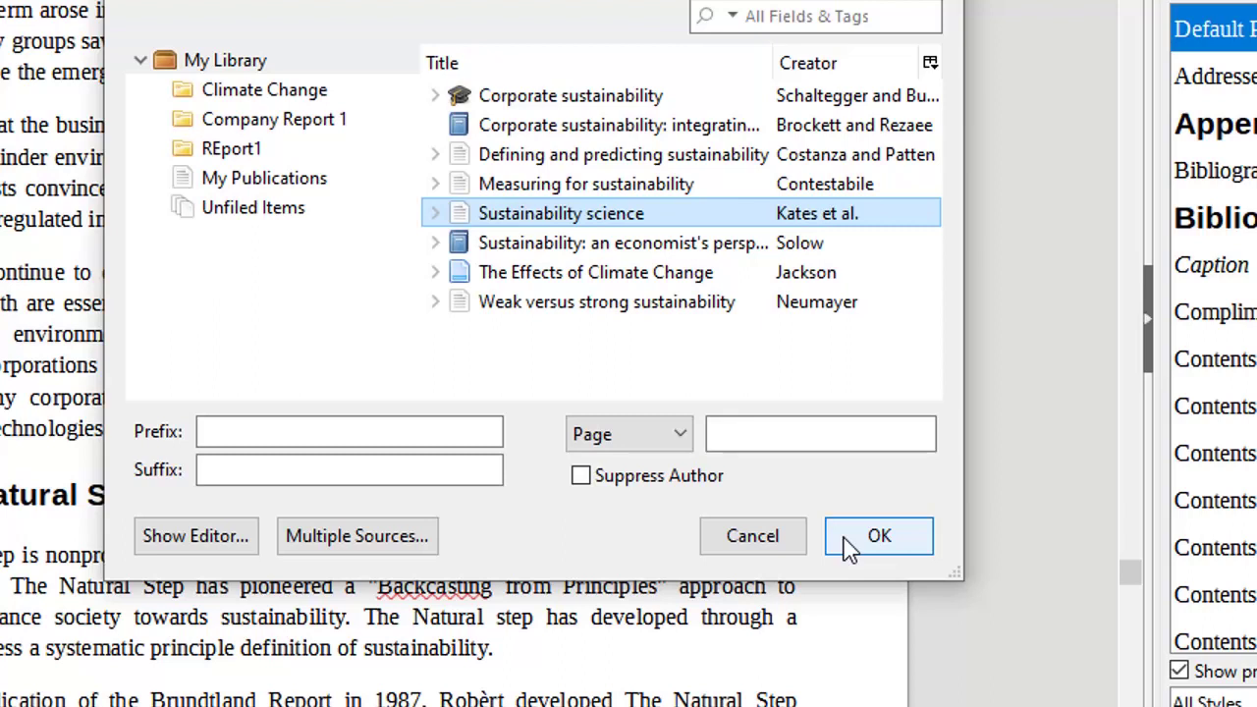
left_click(626, 183)
left_click(629, 213)
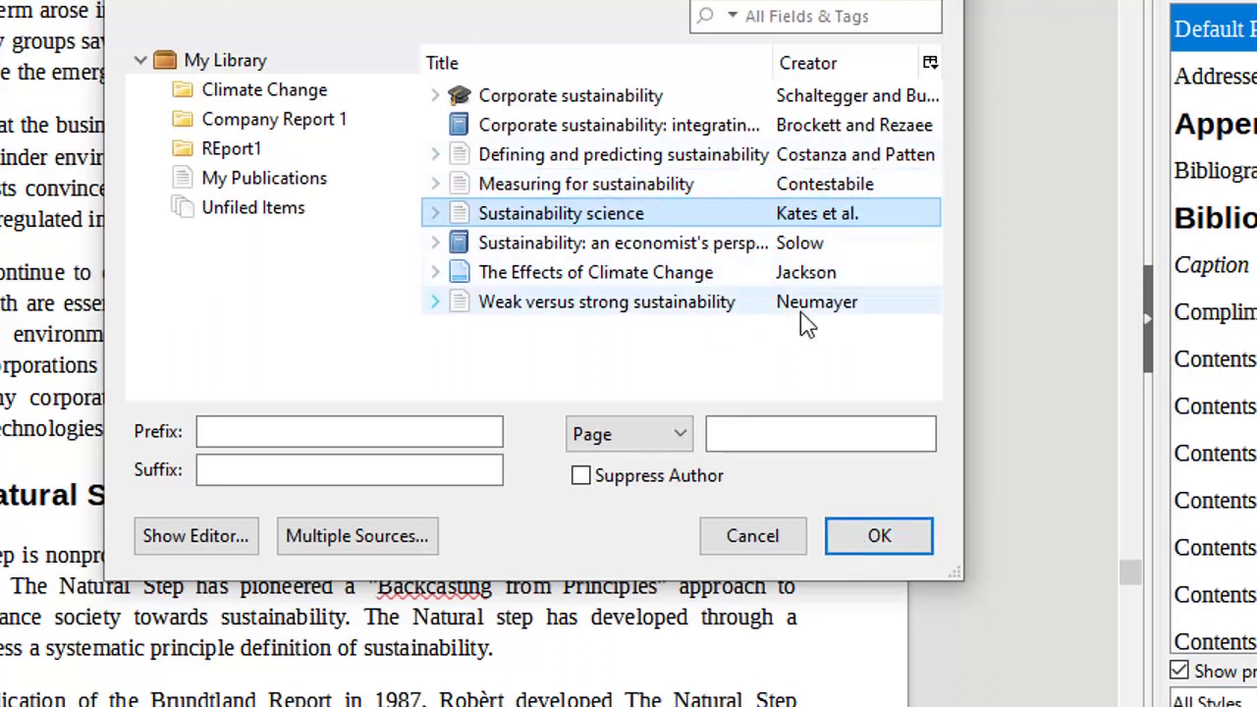
left_click(874, 536)
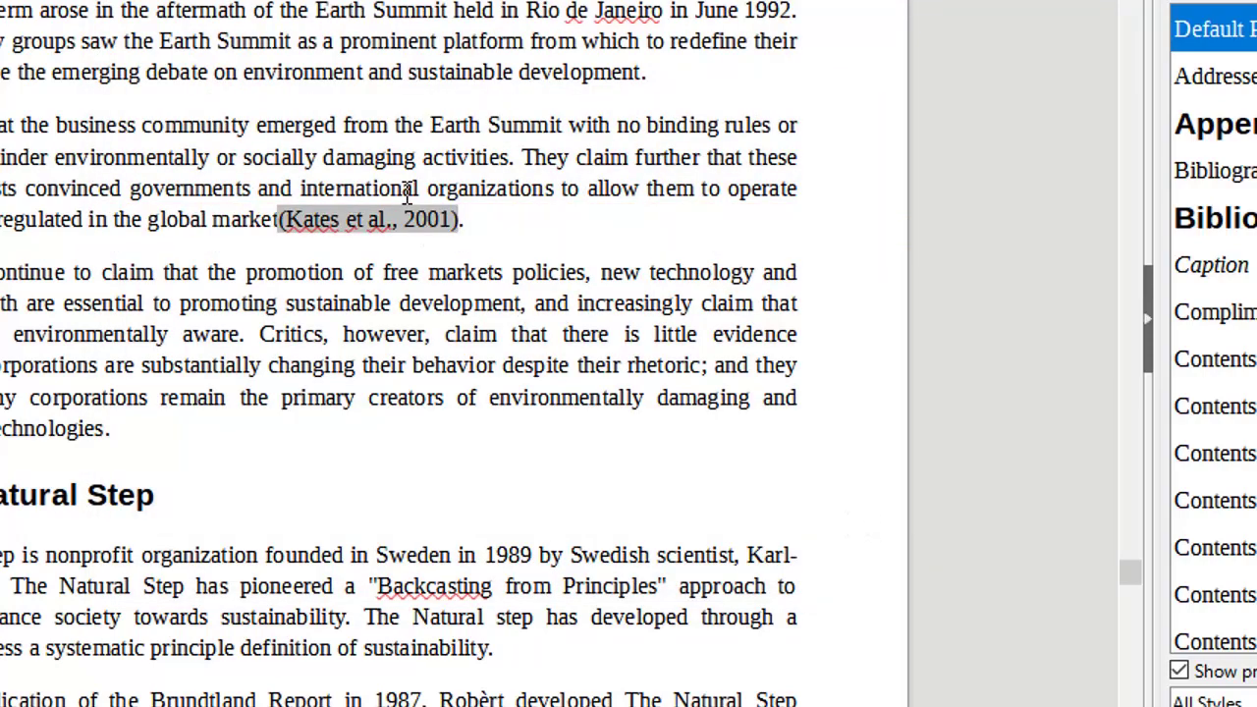
- Insert the (Solow, 1991) citation after 'environmentalist values' using Zotero's Classic View
scroll(405, 196, "up", 20)
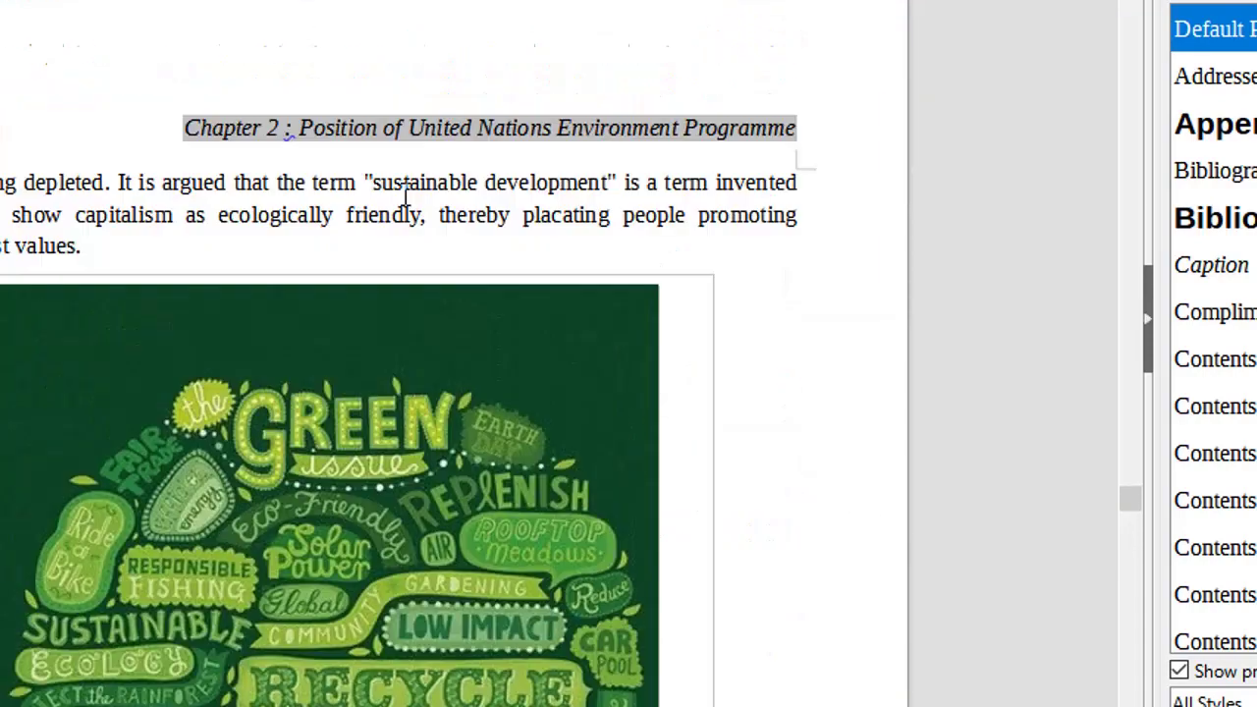
scroll(405, 196, "up", 10)
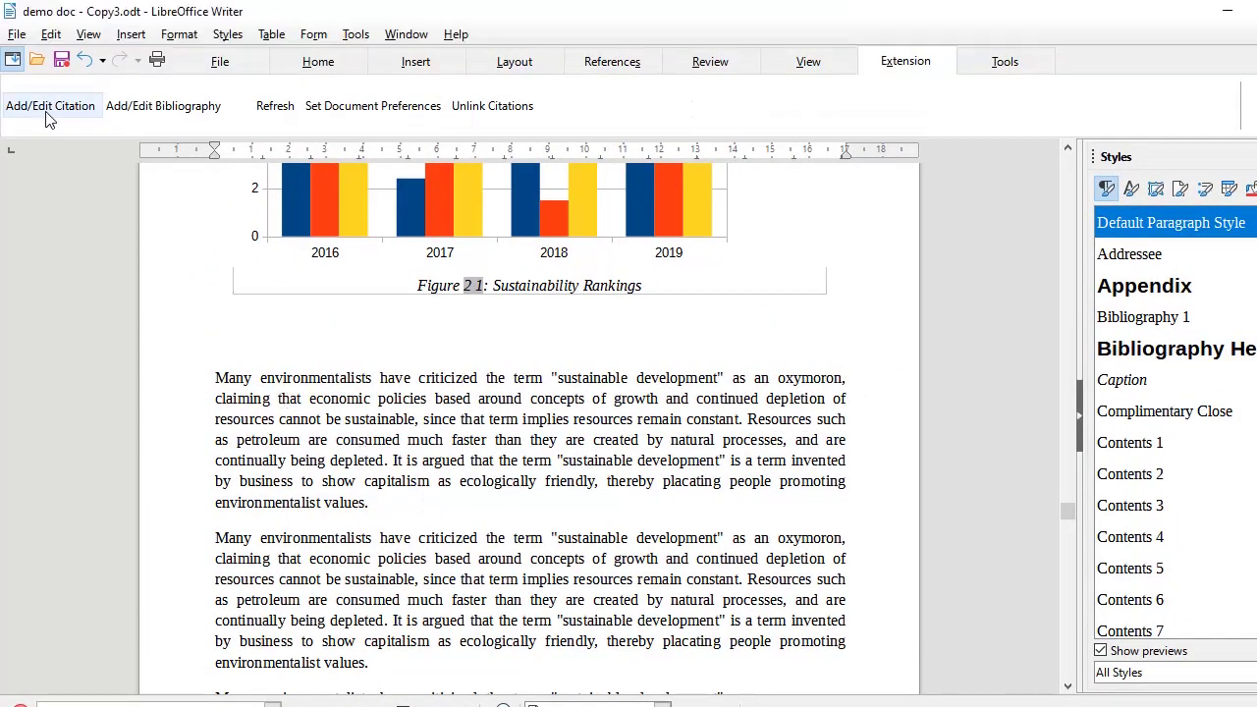
left_click(48, 63)
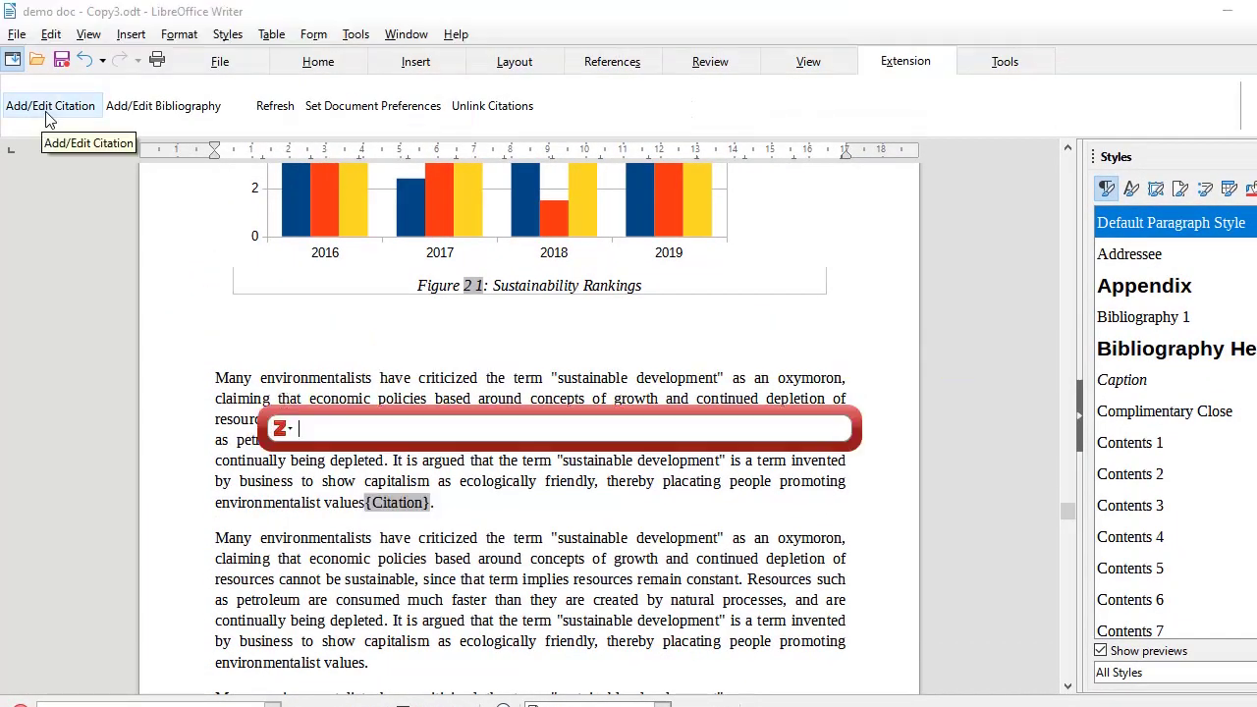
left_click(288, 429)
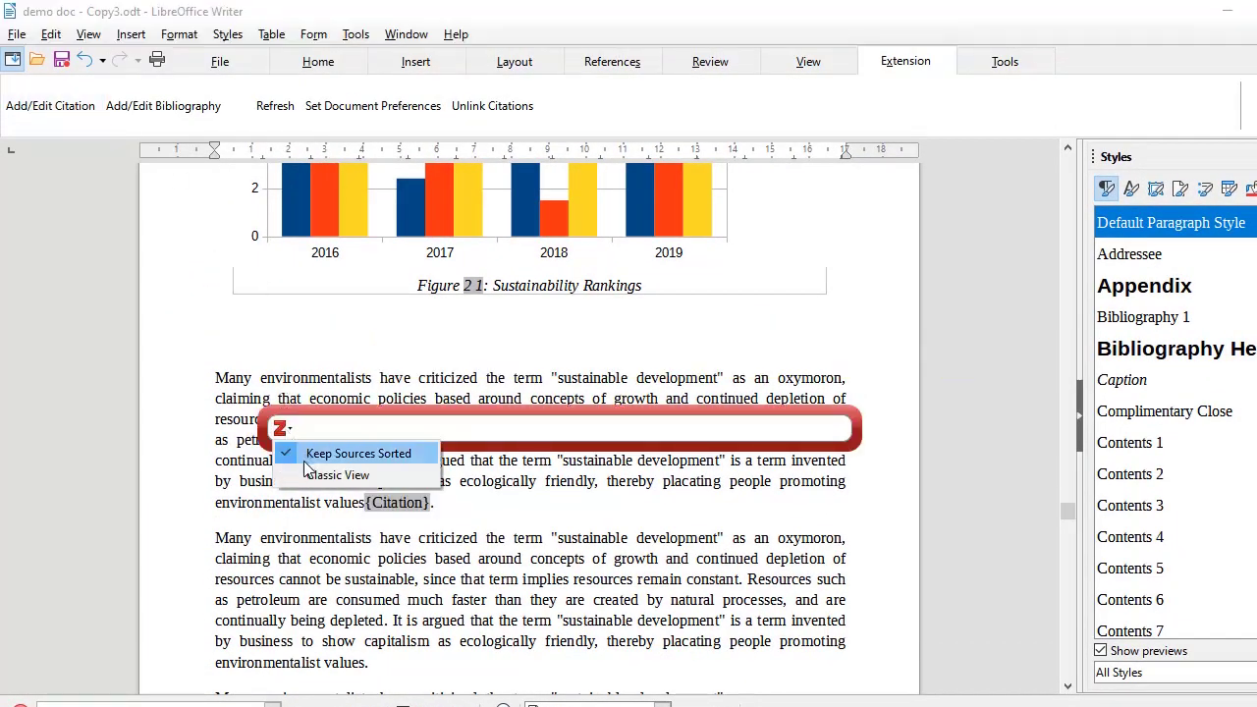
left_click(306, 474)
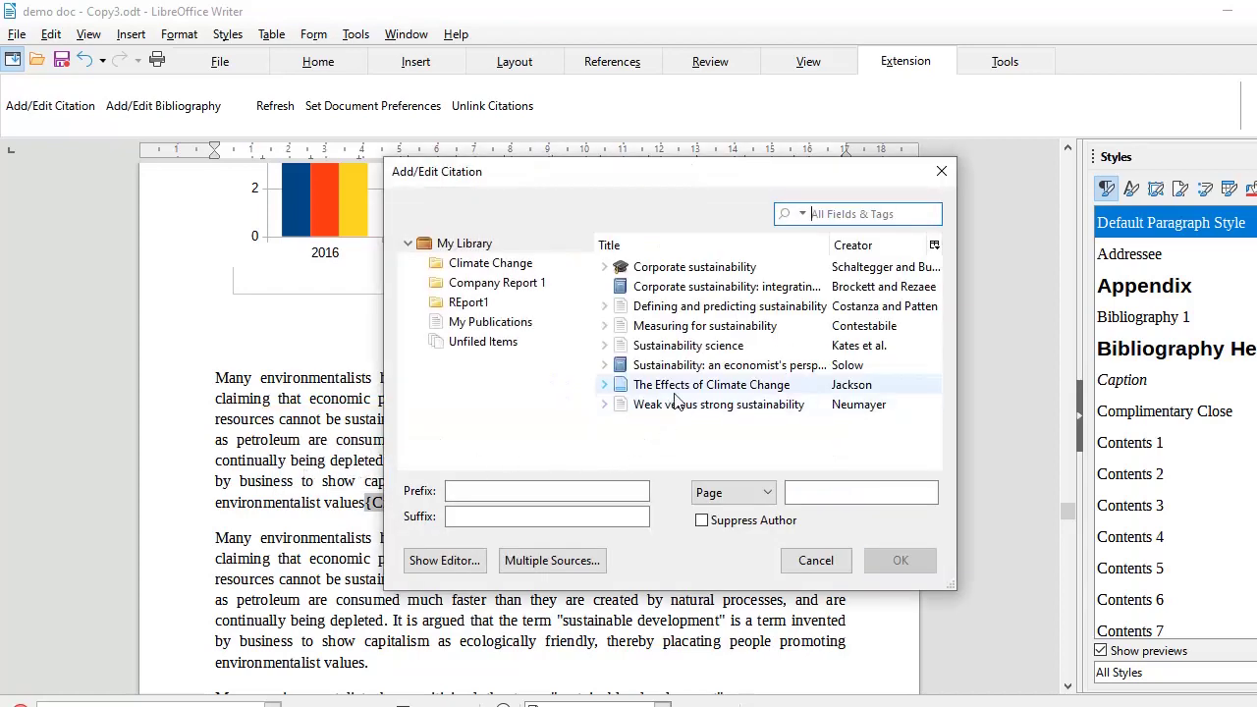
left_click(687, 366)
left_click(896, 528)
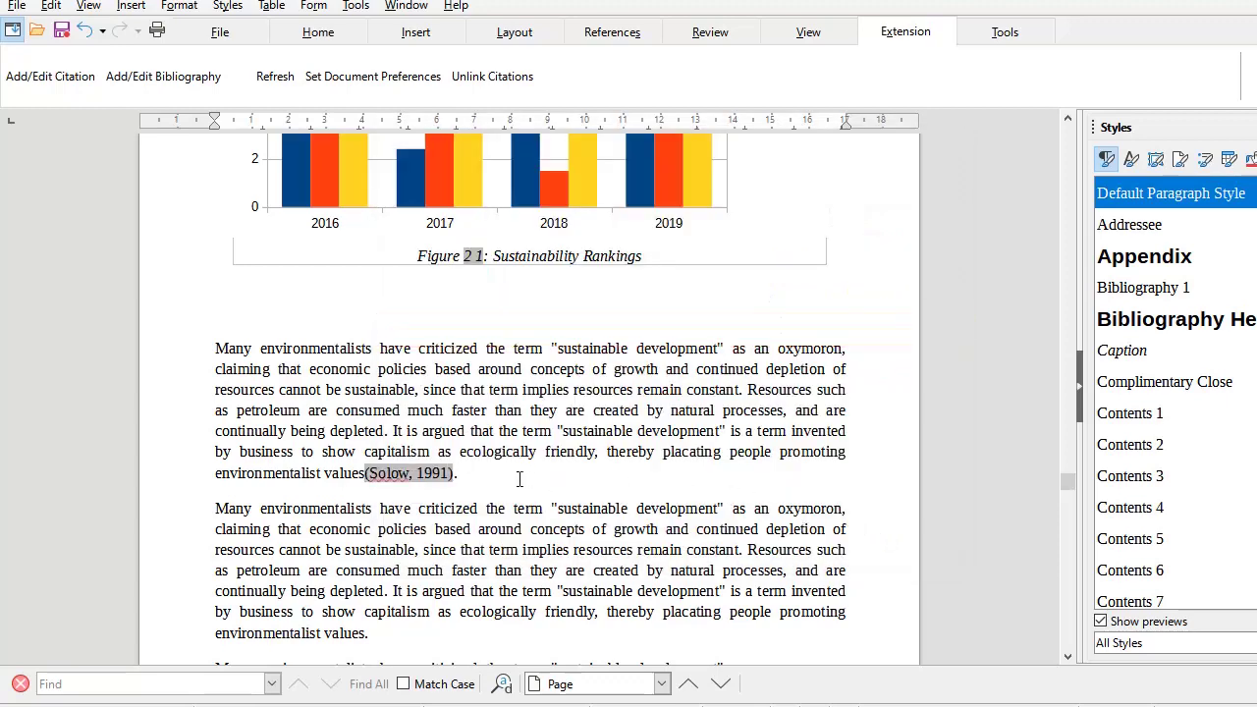
scroll(519, 478, "down", 1)
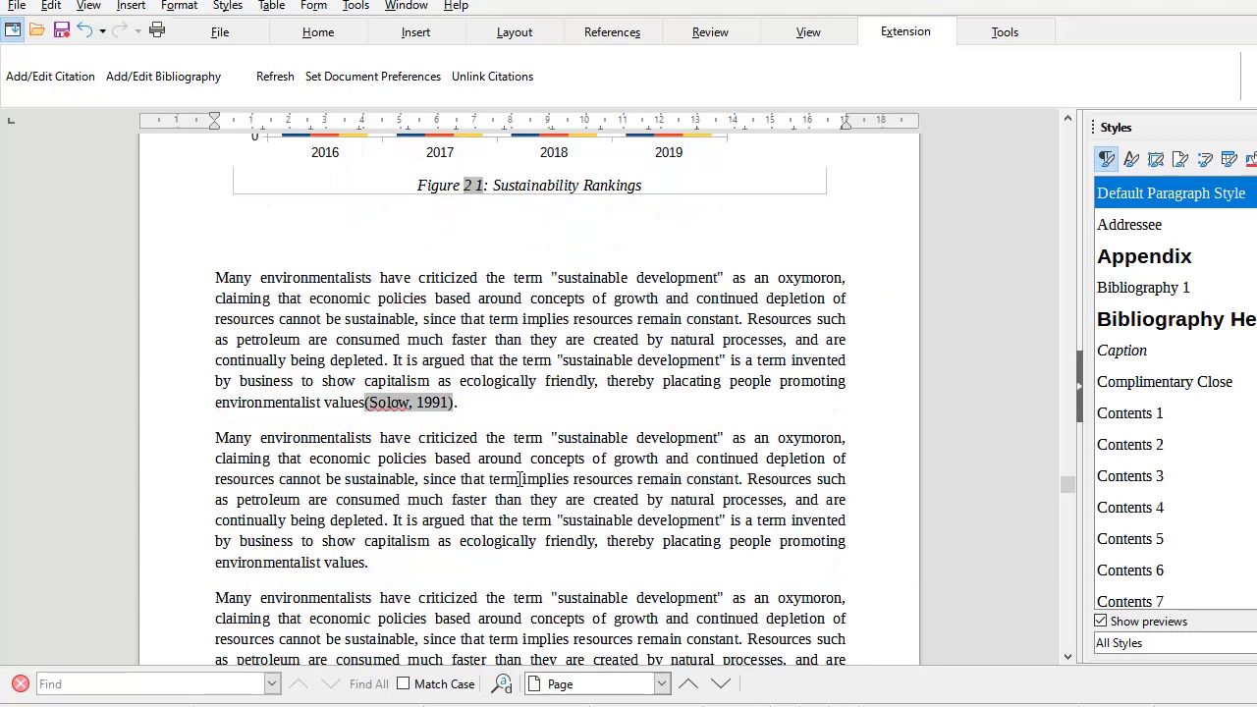
scroll(519, 478, "down", 2)
scroll(519, 478, "up", 2)
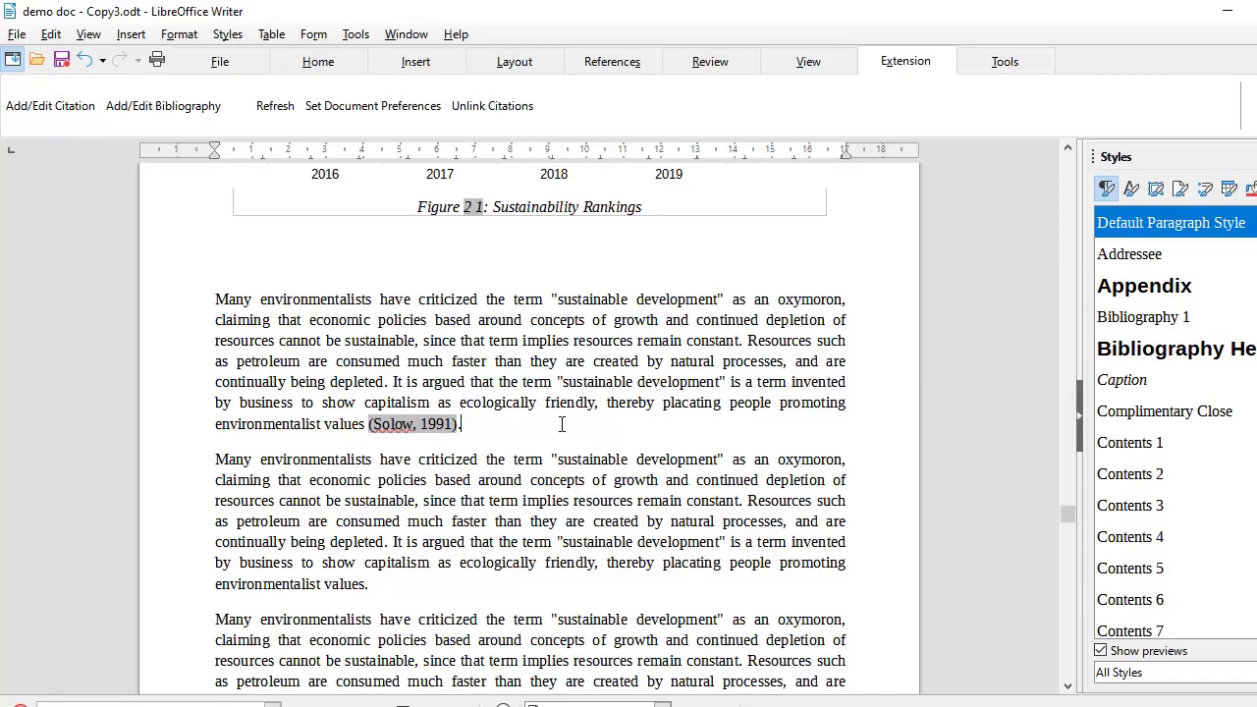
- Start a new final page and type 'References', correcting its misspelling
scroll(562, 424, "down", 20)
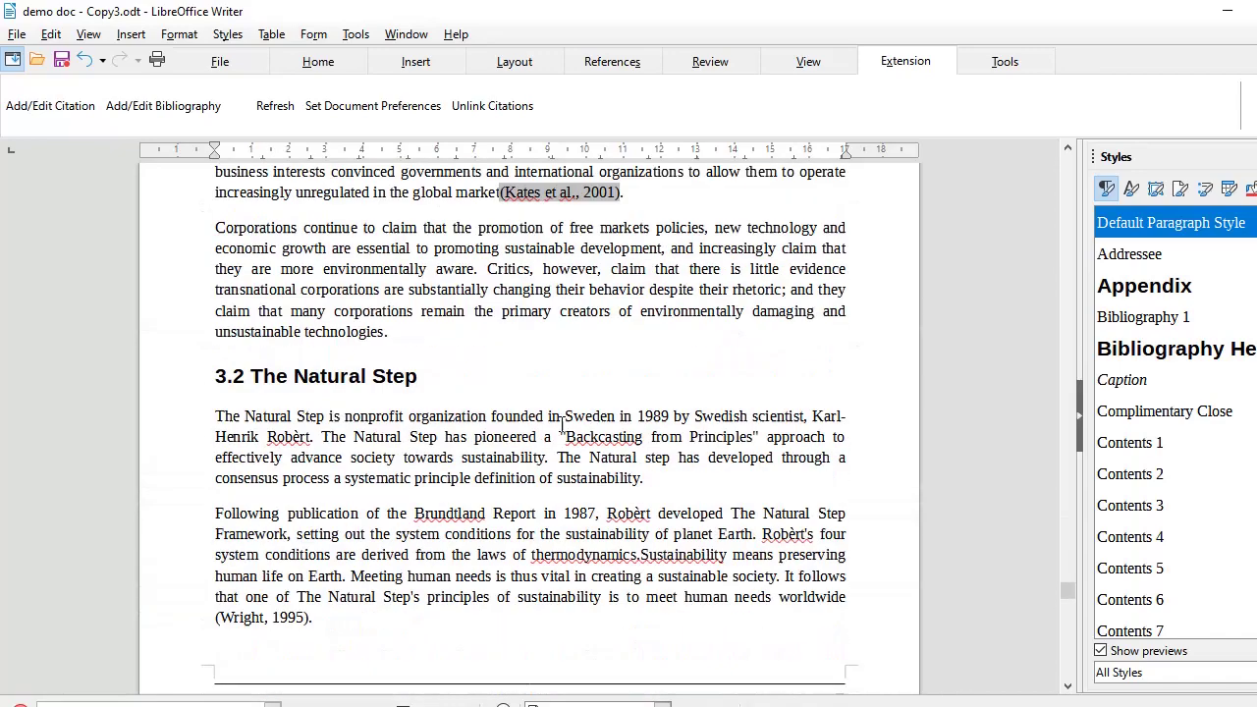
scroll(561, 424, "down", 20)
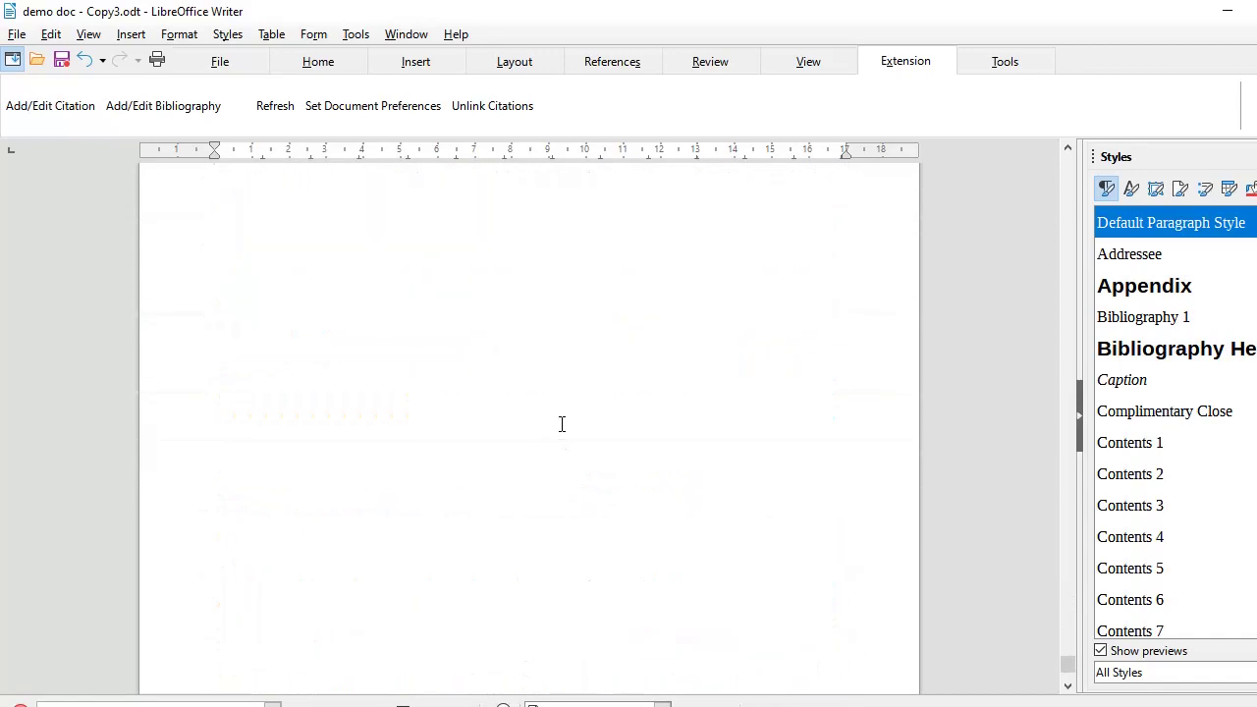
scroll(540, 412, "up", 3)
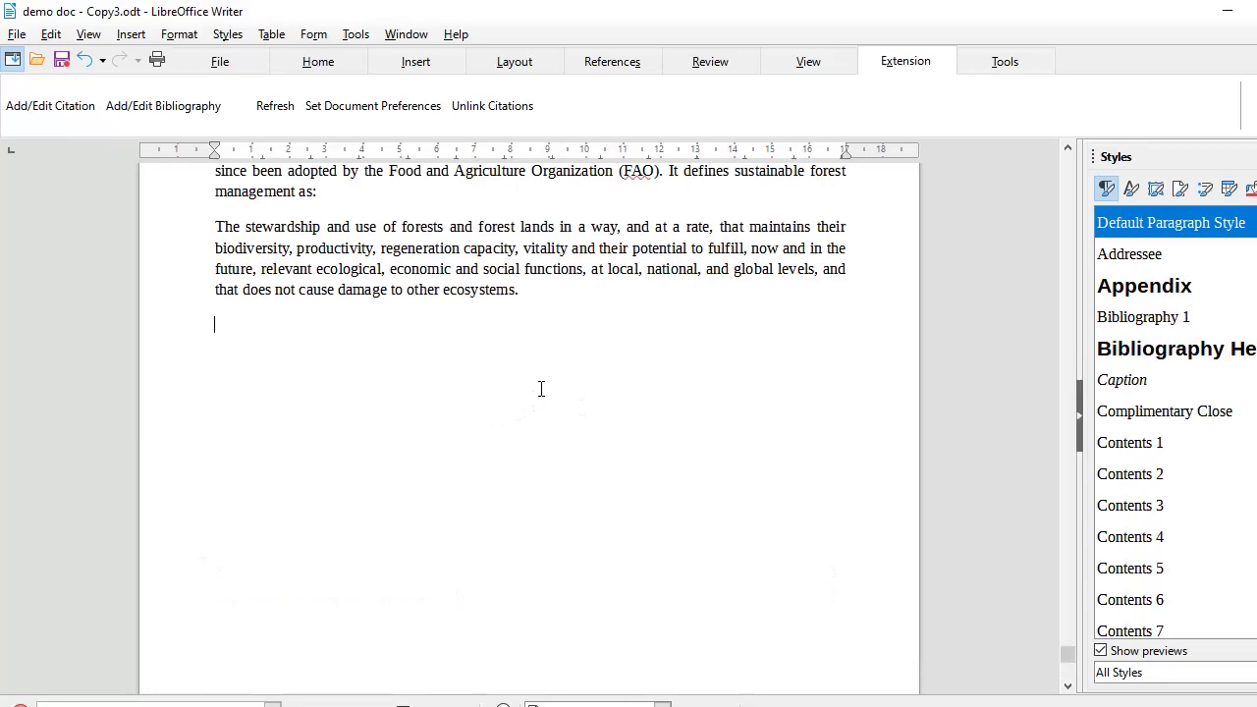
key("ctrl+Return")
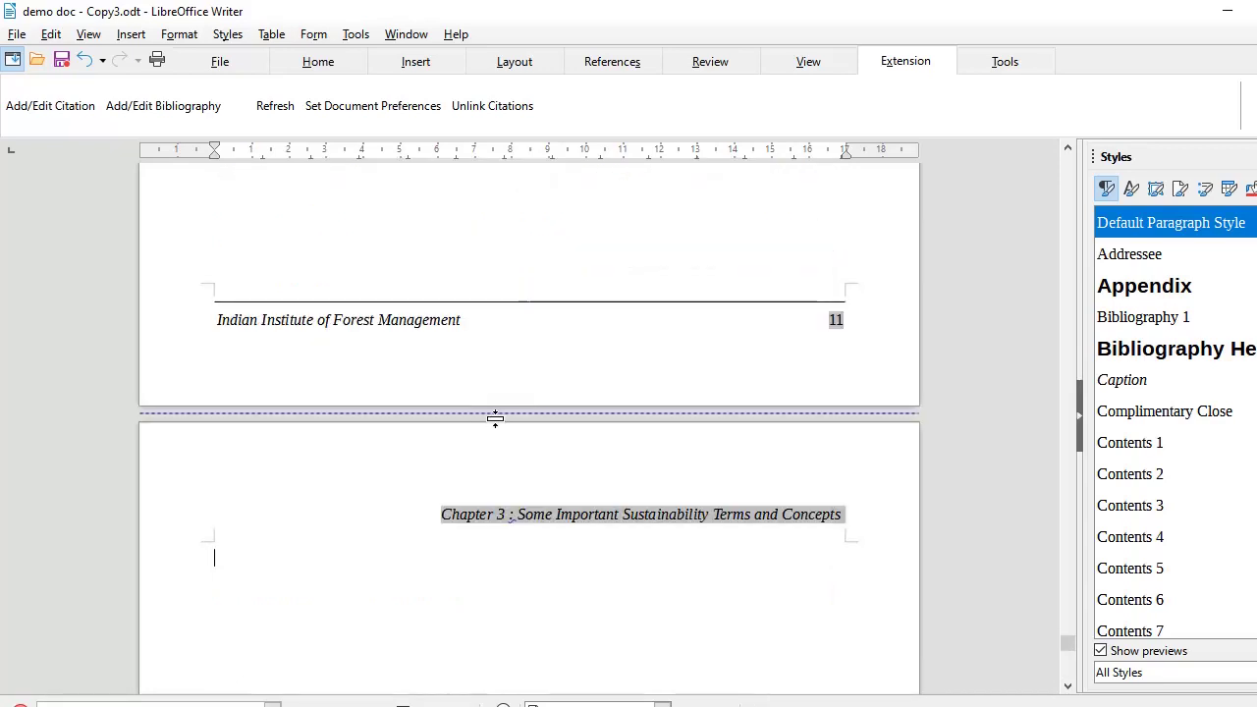
type("Ref")
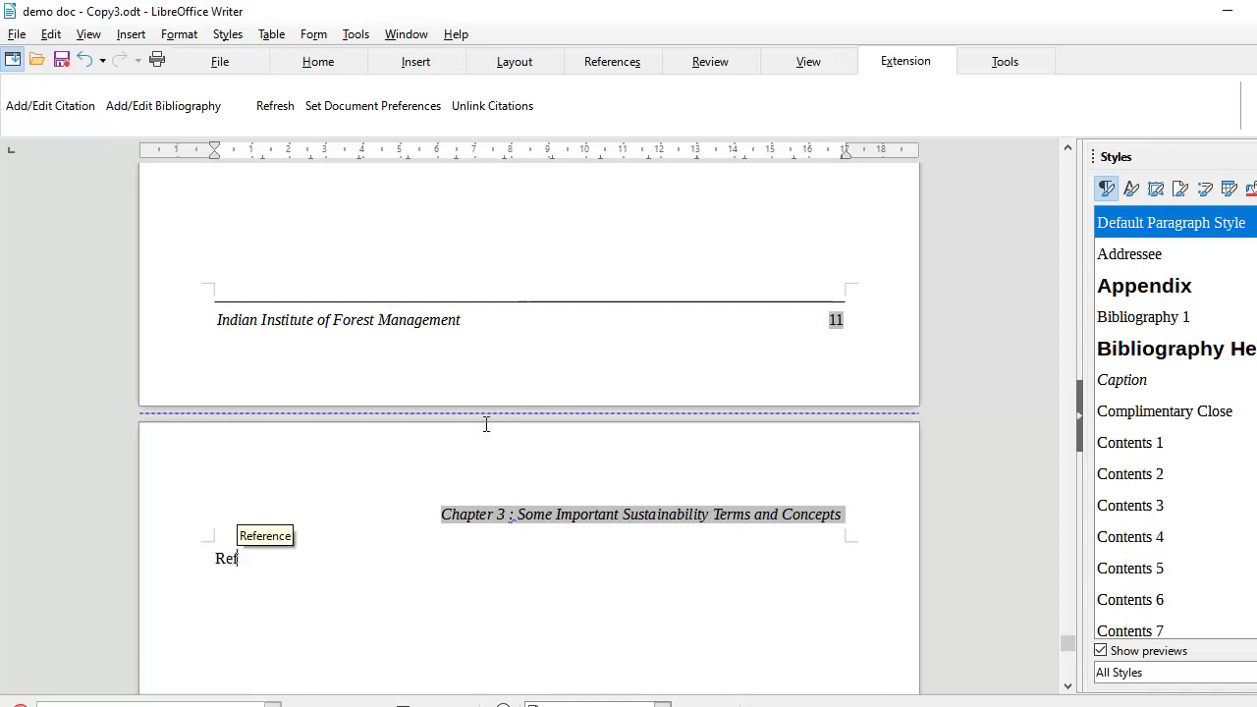
type("ern")
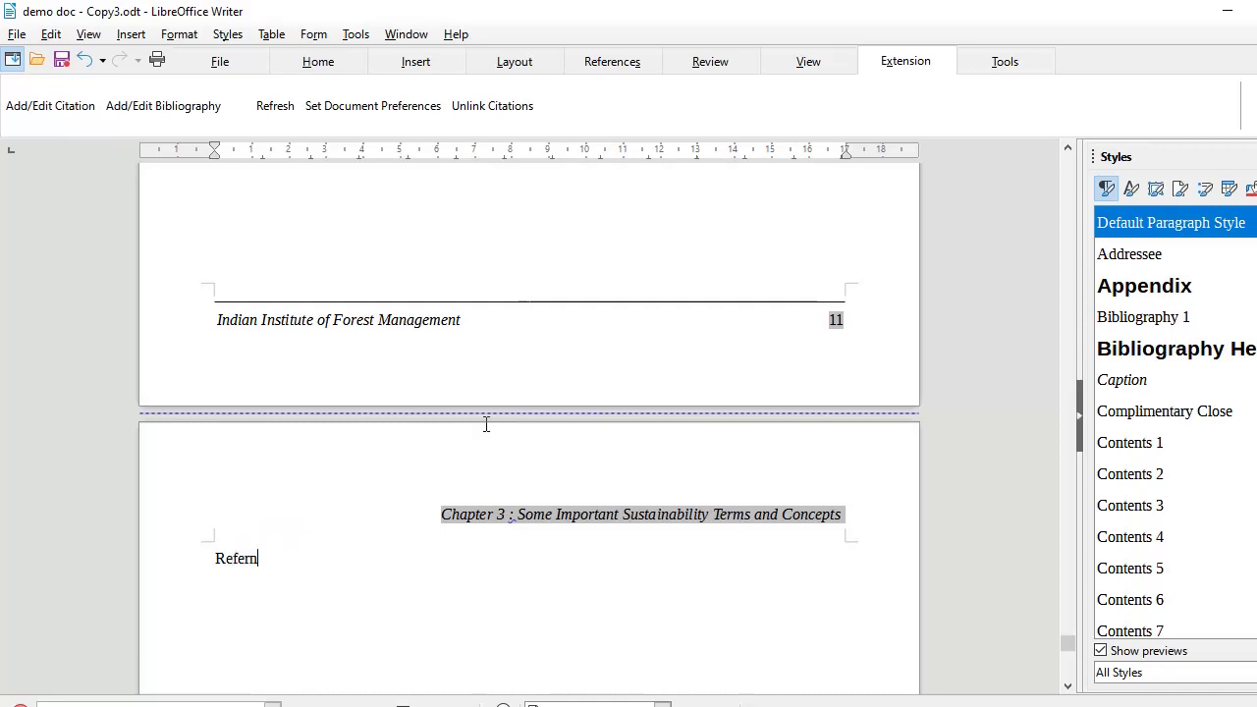
type("ces")
key("Return")
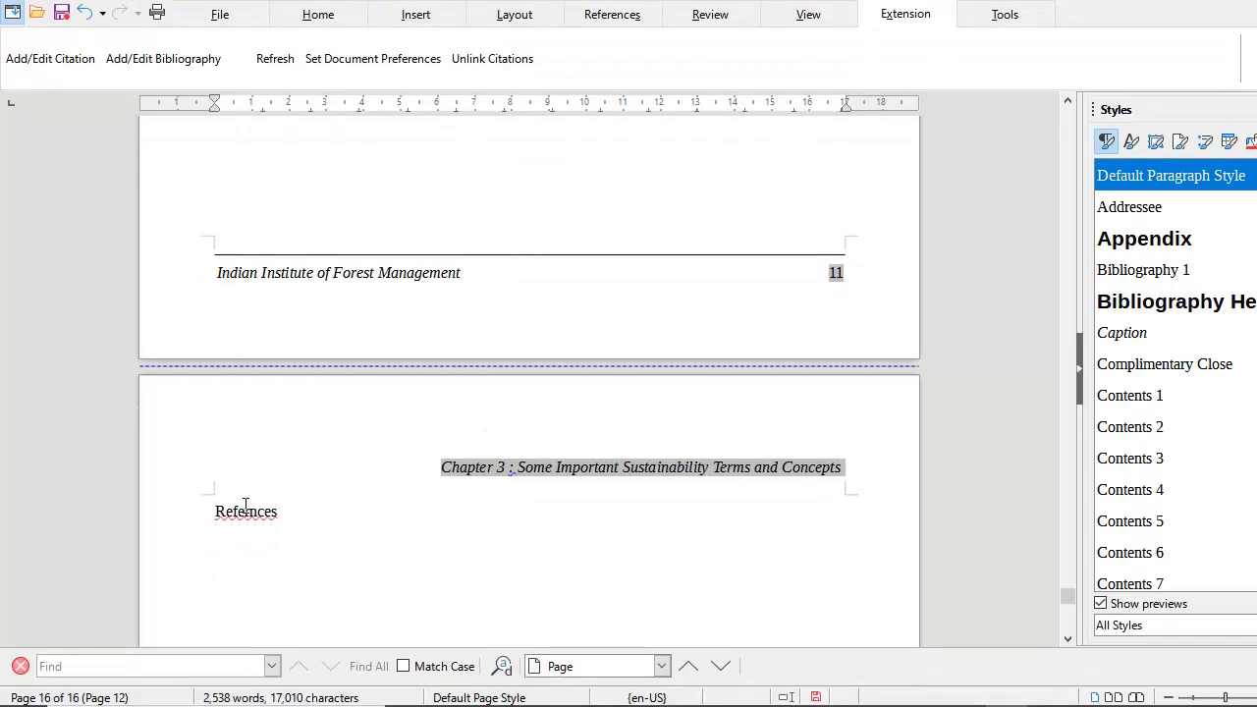
right_click(245, 557)
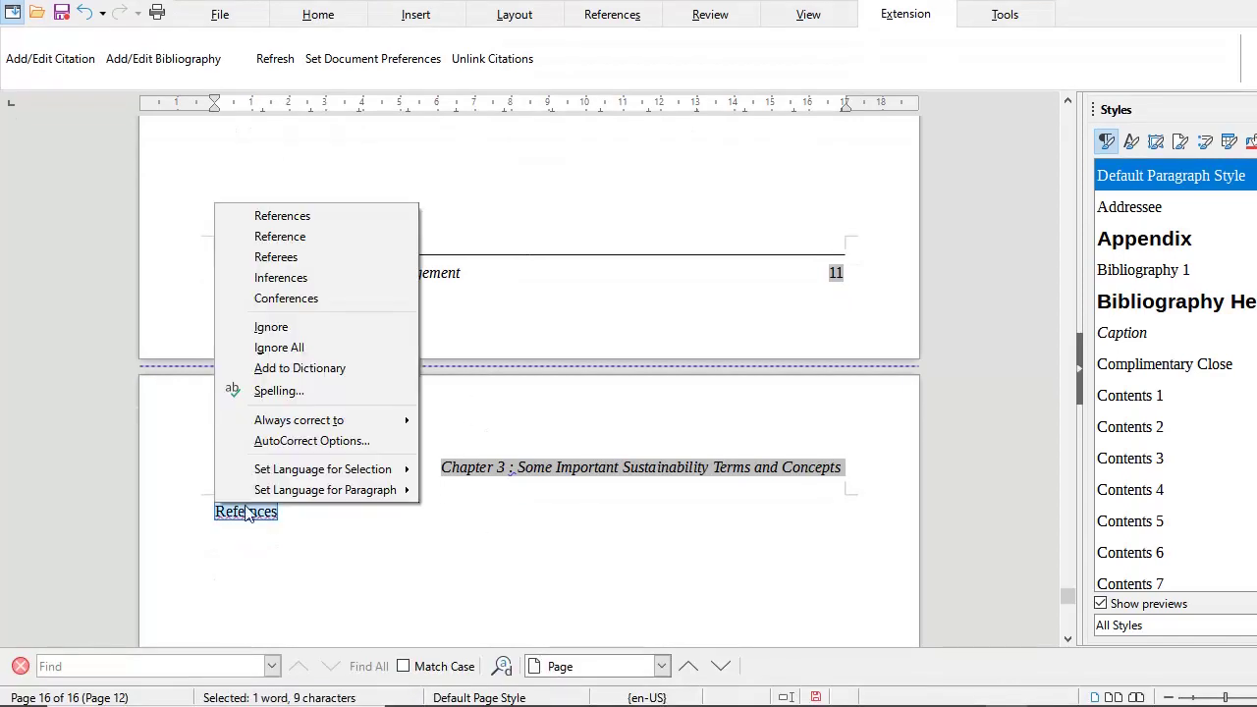
left_click(312, 215)
left_click(304, 510)
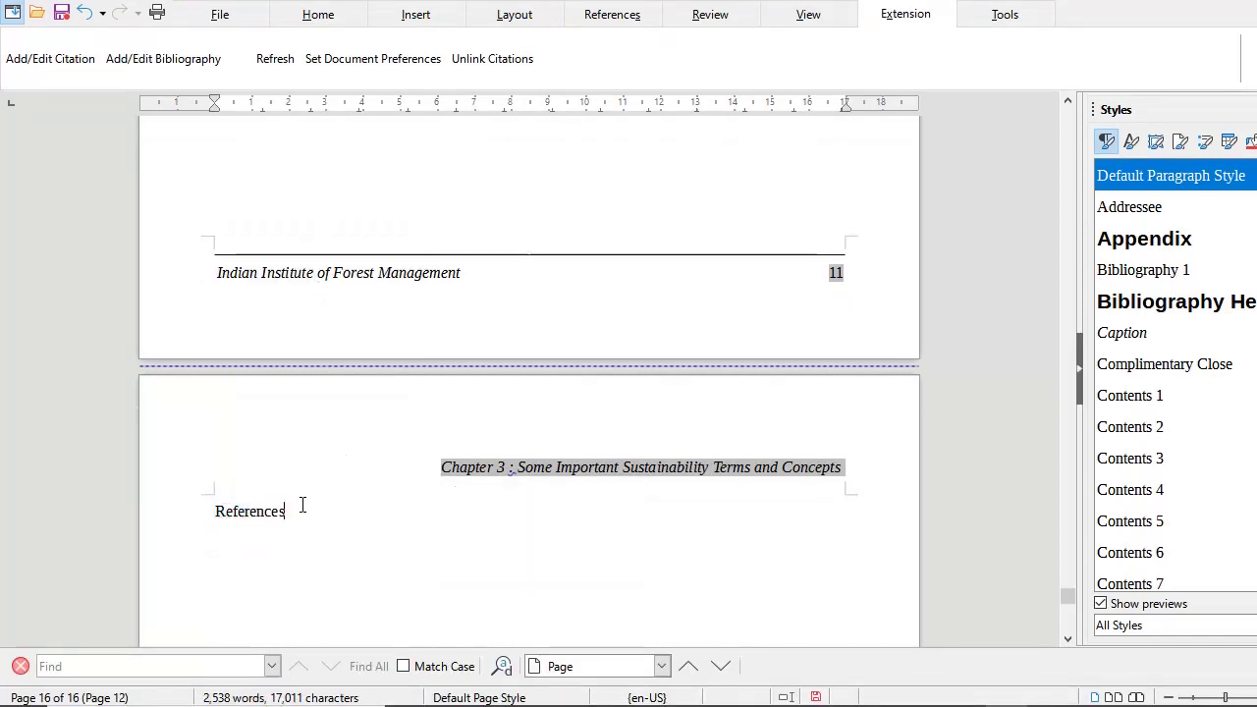
- Make 'References' an unnumbered Heading 1 and return the next line to Default Paragraph Style
left_click_drag(303, 511, 204, 513)
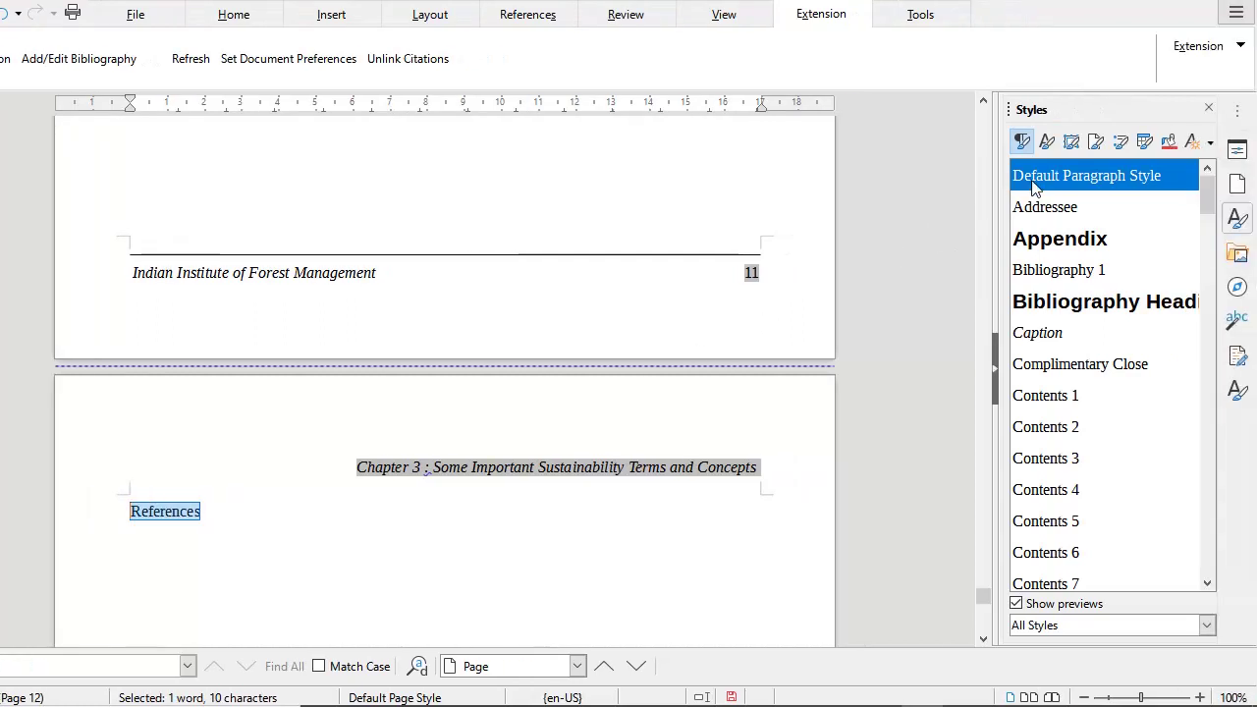
left_click(239, 47)
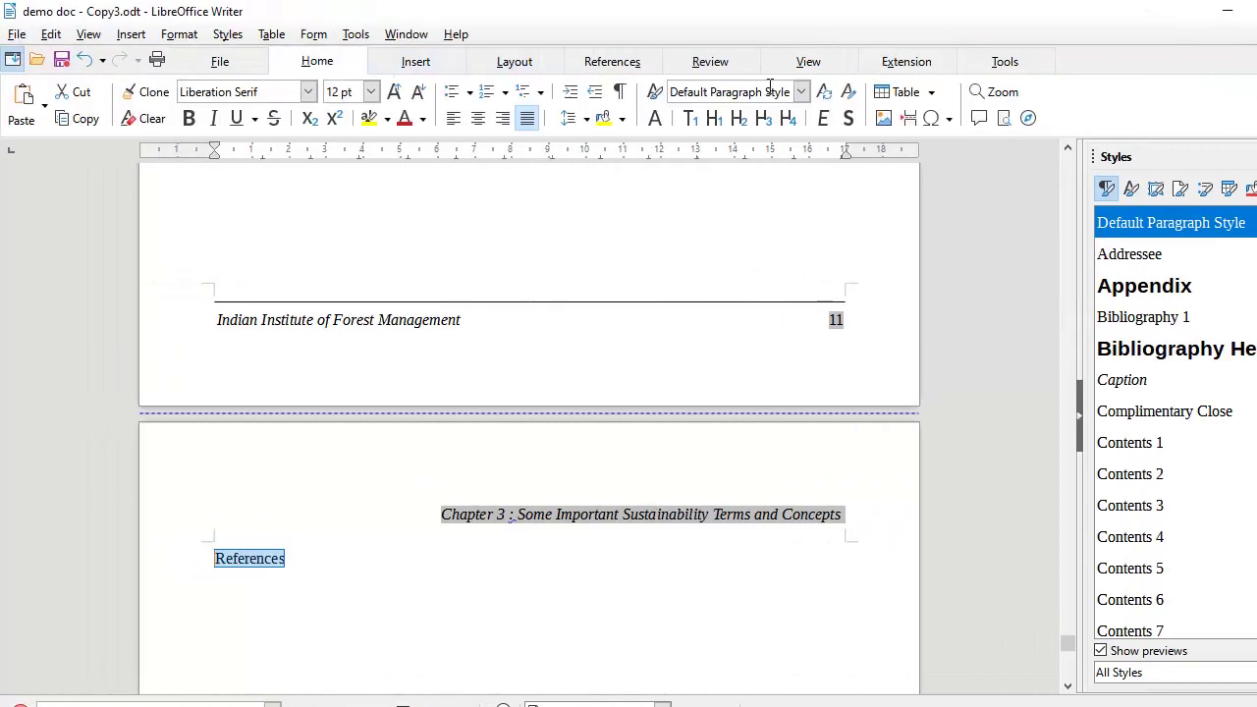
left_click(740, 120)
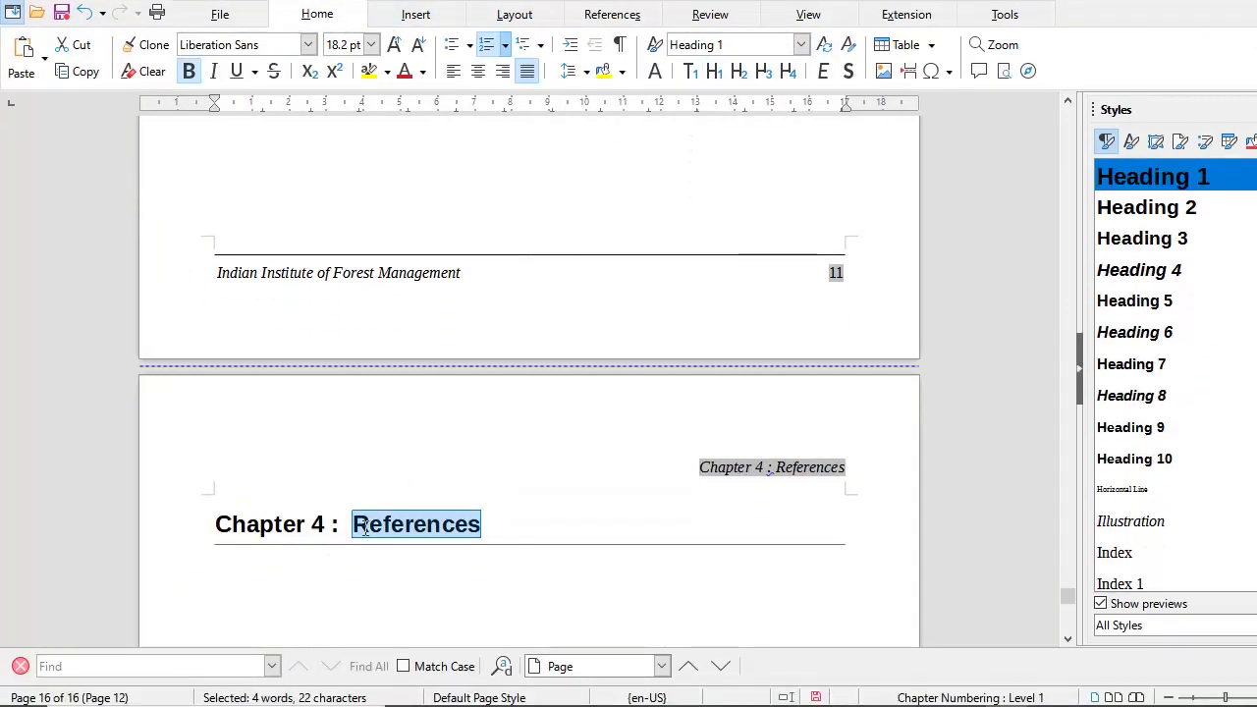
left_click(359, 527)
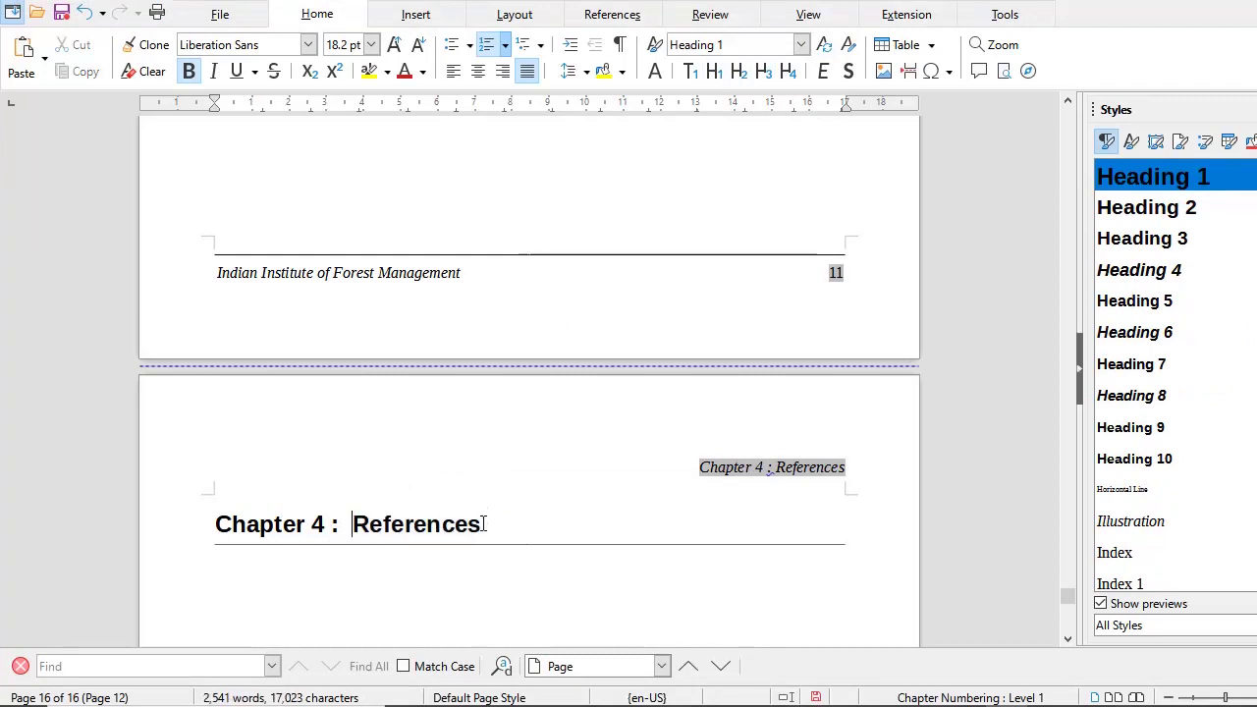
key("BackSpace")
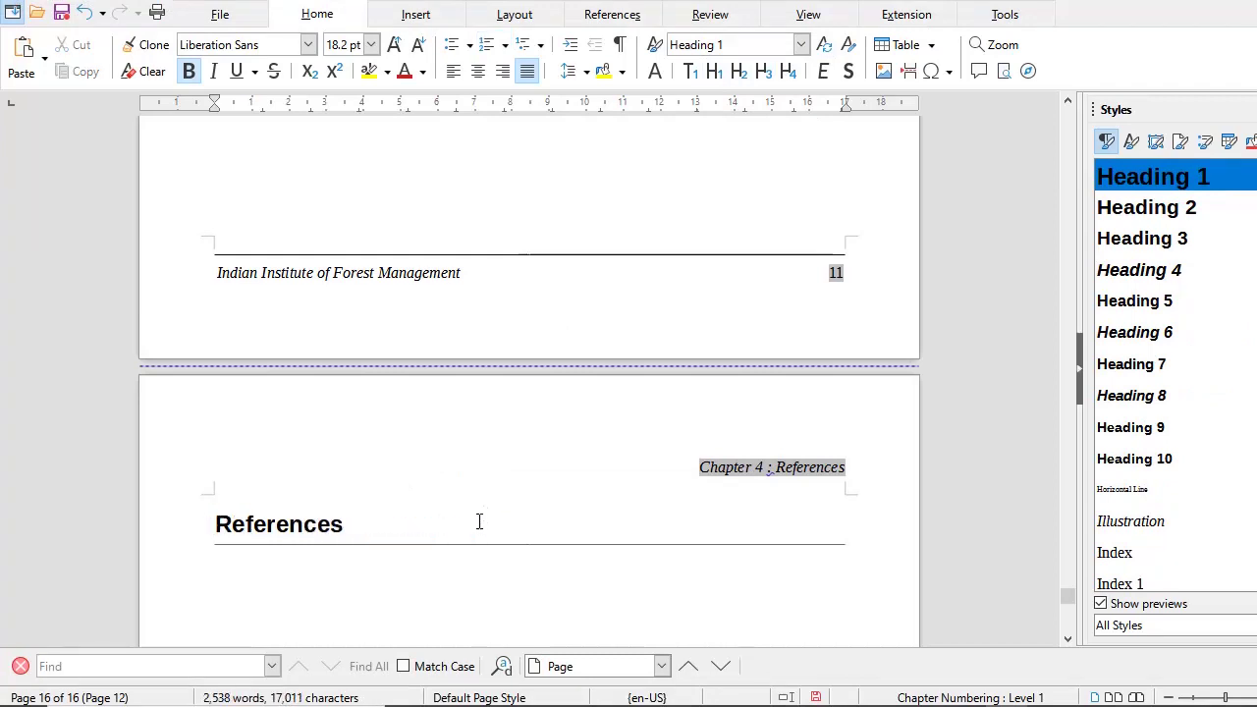
scroll(447, 544, "down", 3)
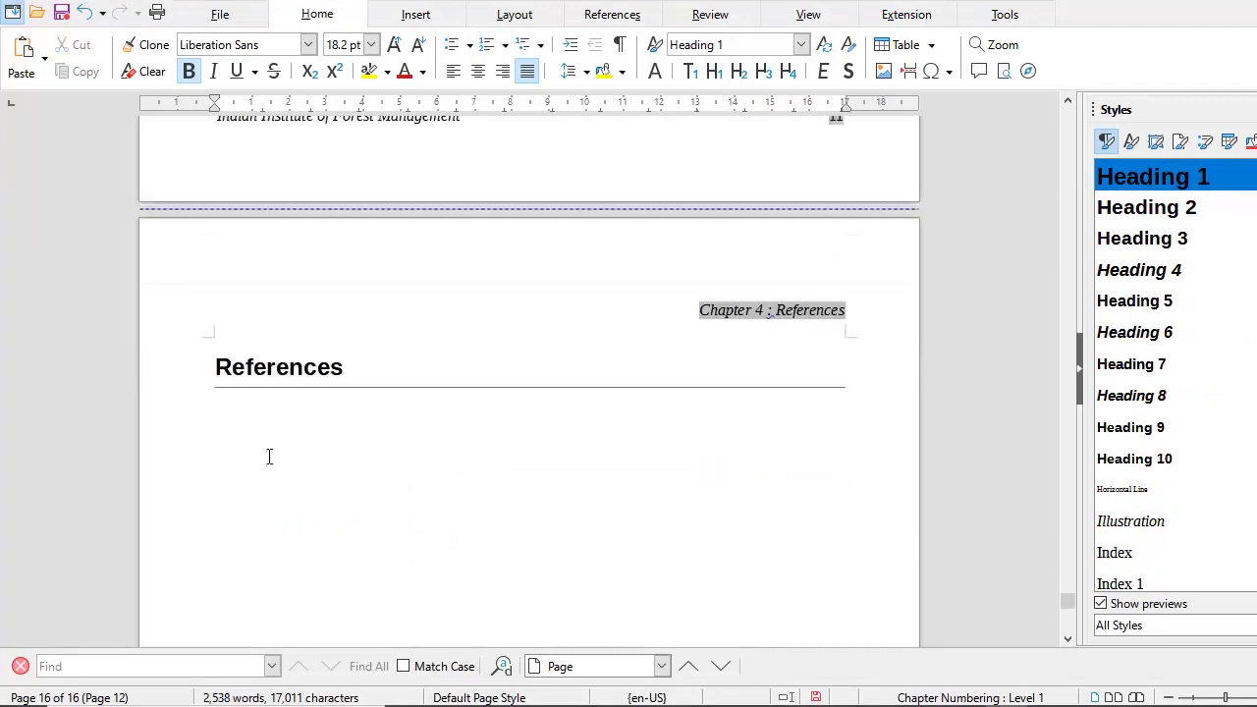
key("ctrl+0")
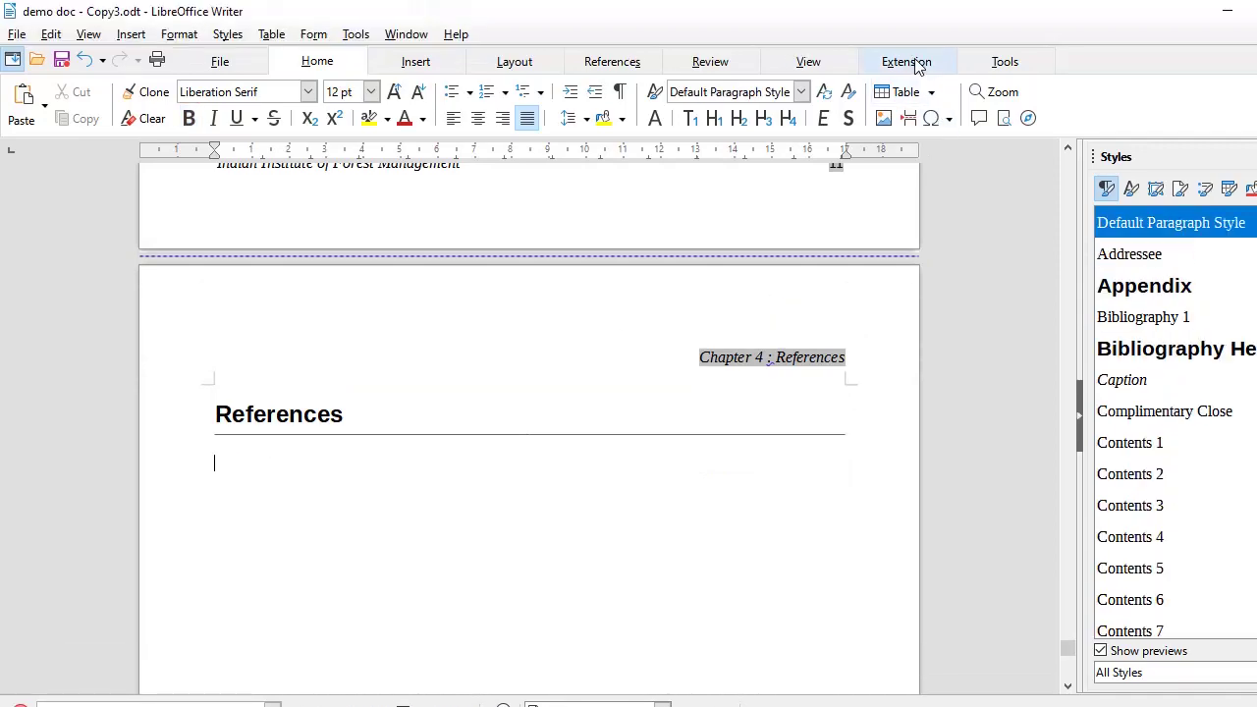
- Insert the Zotero APA bibliography listing Costanza & Patten, Kates et al., and Solow
left_click(906, 62)
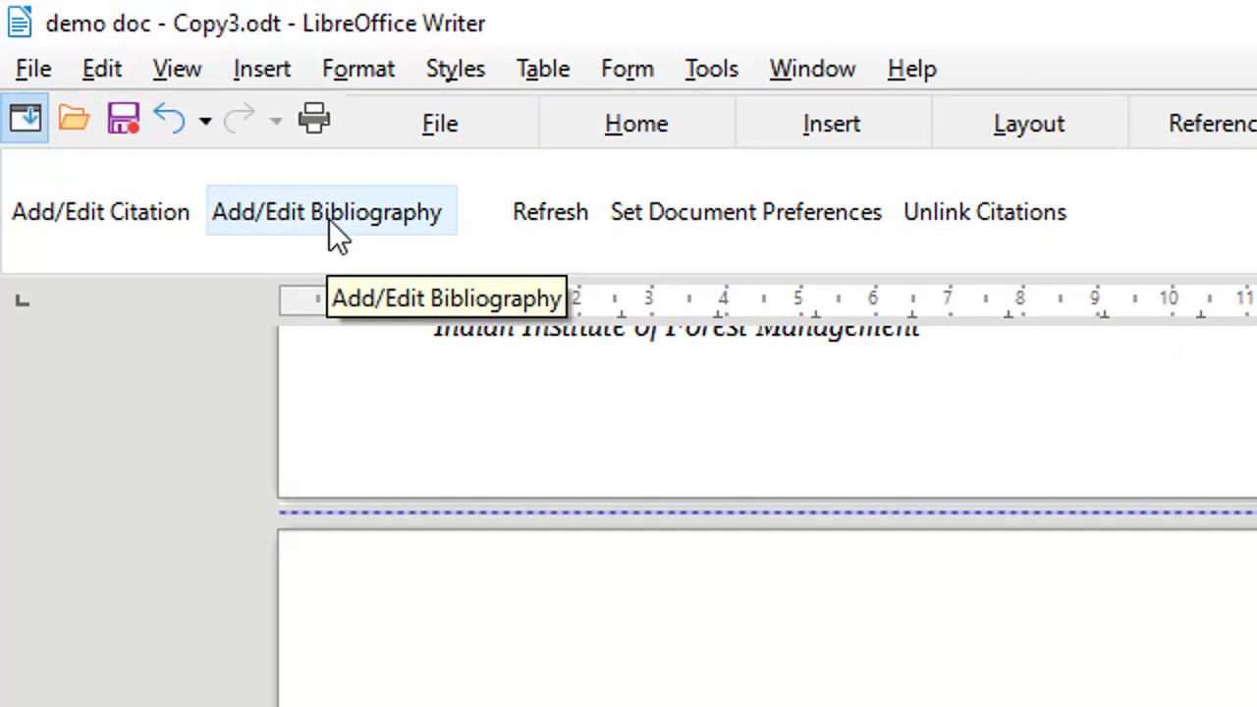
left_click(329, 219)
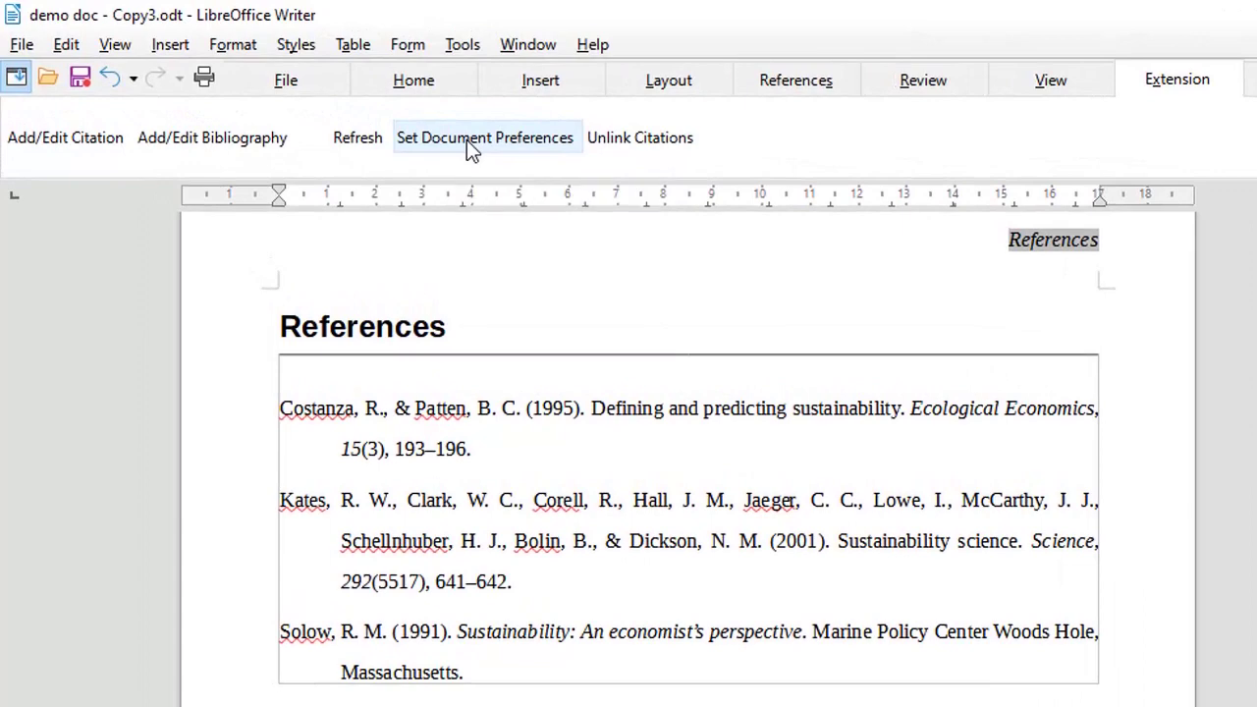
- Switch the Zotero document citation style to IEEE, giving a numbered bibliography
left_click(467, 140)
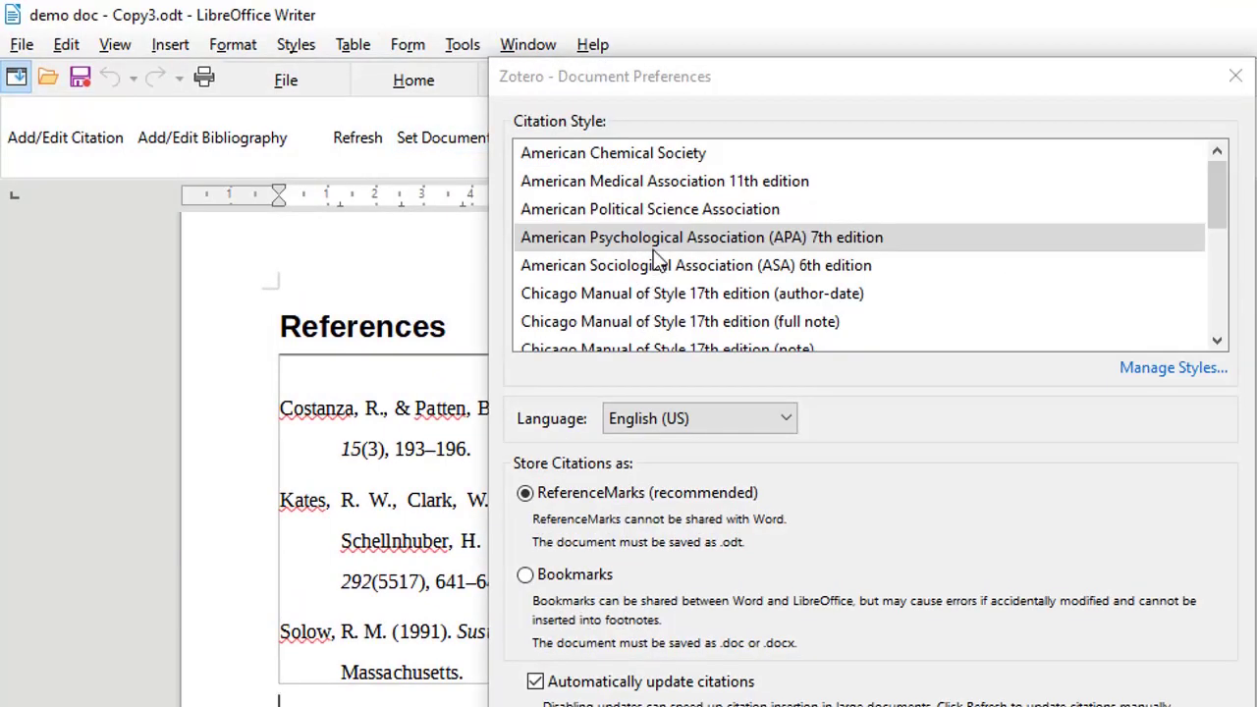
scroll(653, 249, "down", 5)
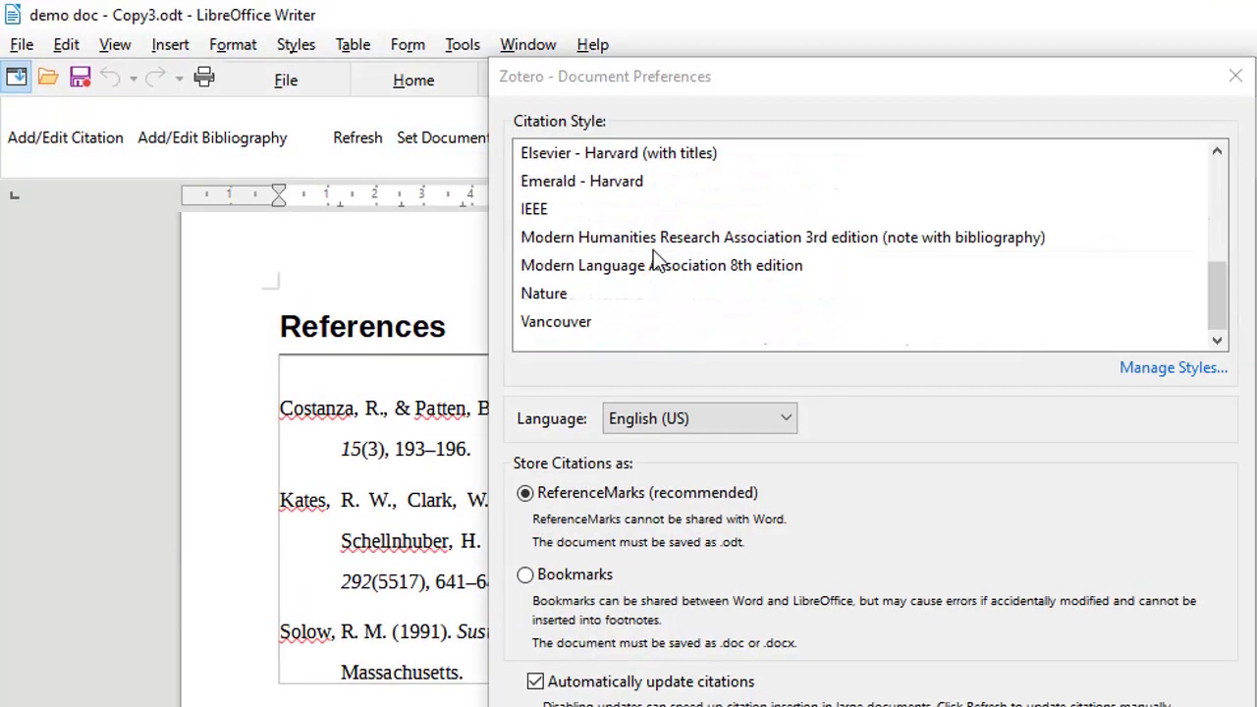
left_click(540, 212)
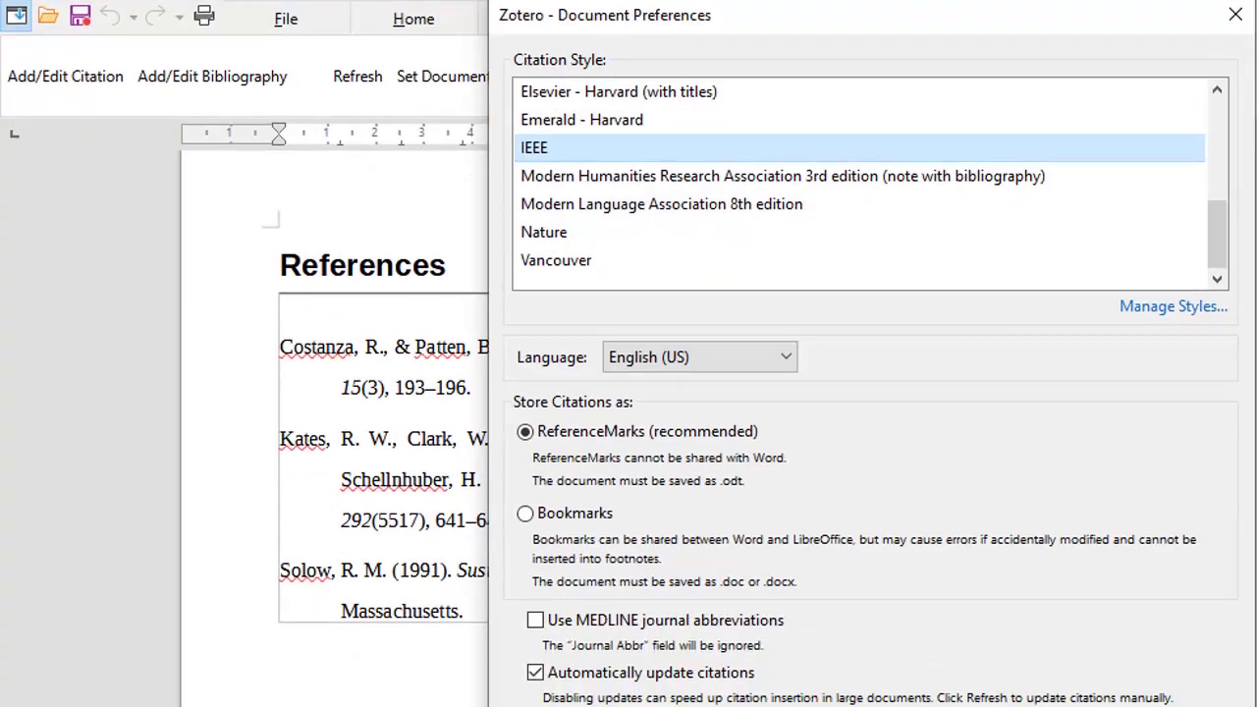
key("Return")
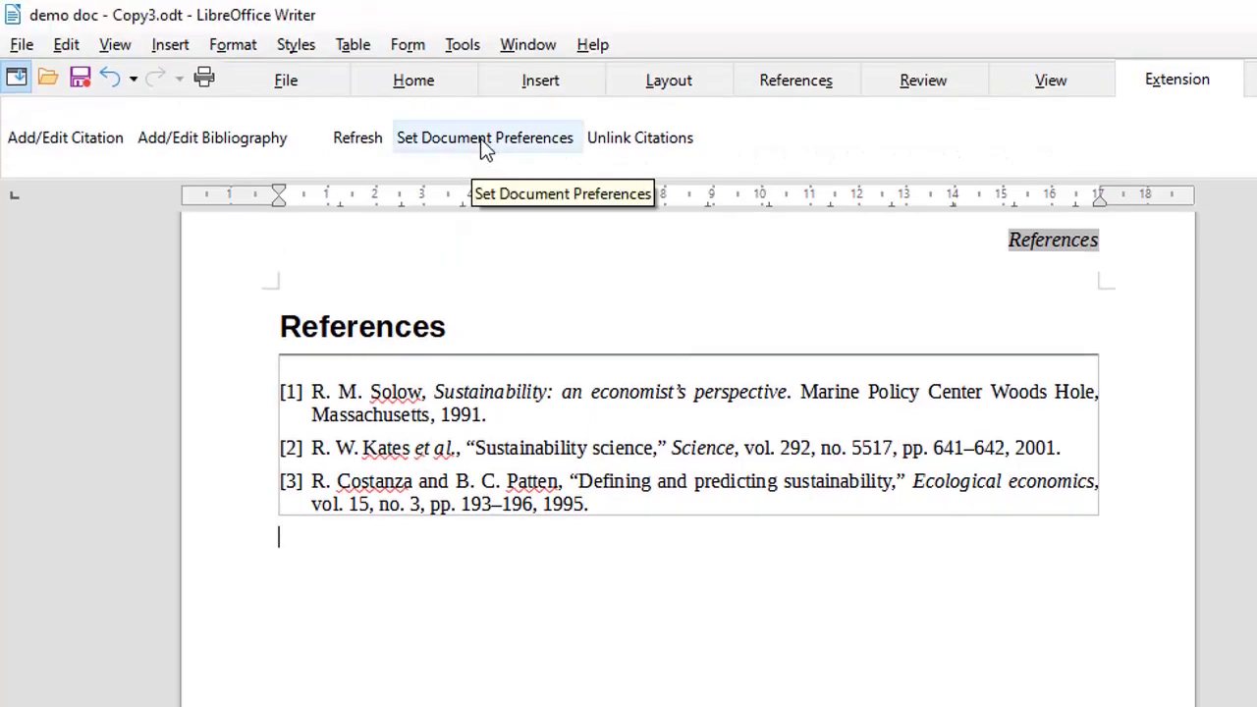
- Return the citation style to APA 7th edition and check the bibliography's alphabetical order
left_click(483, 145)
scroll(711, 293, "up", 2)
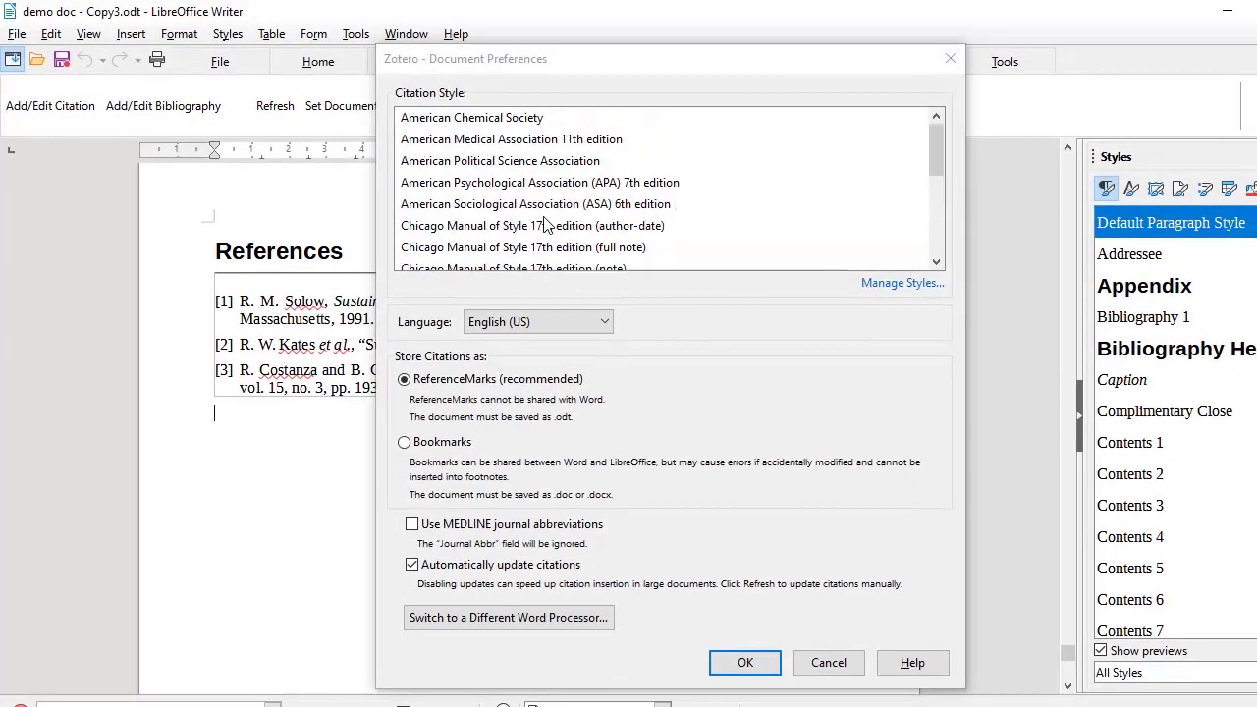
left_click(656, 188)
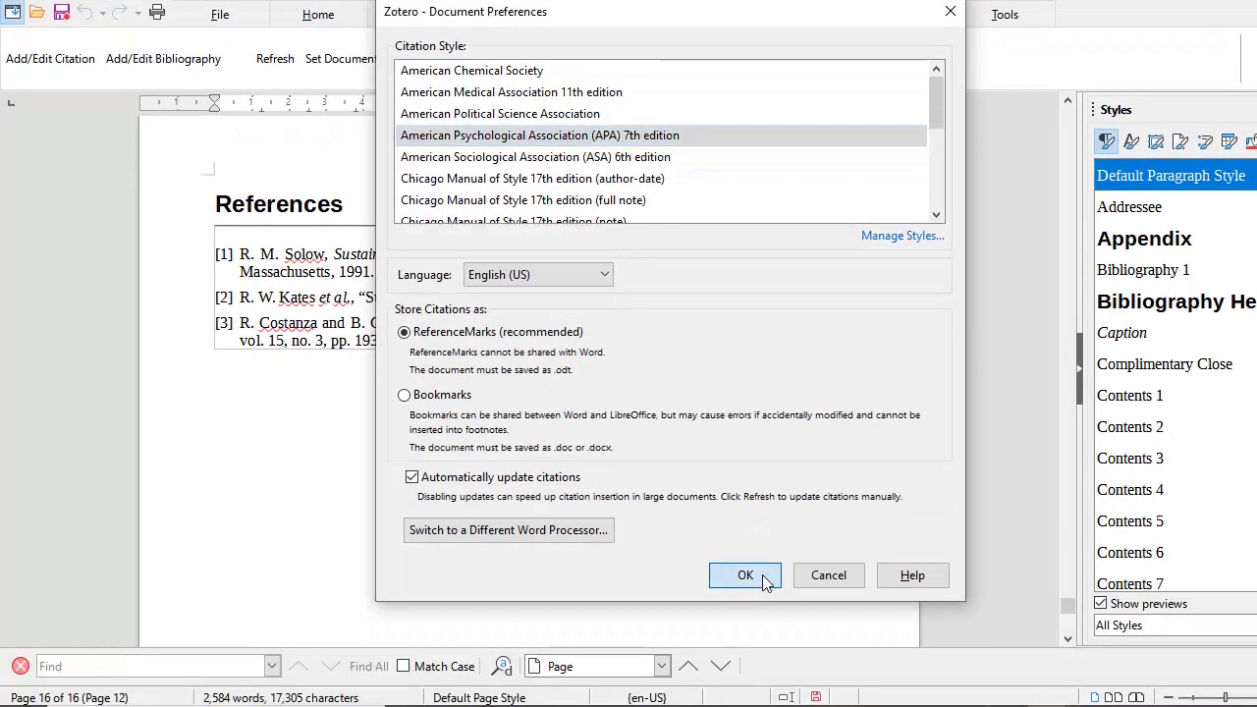
left_click(746, 621)
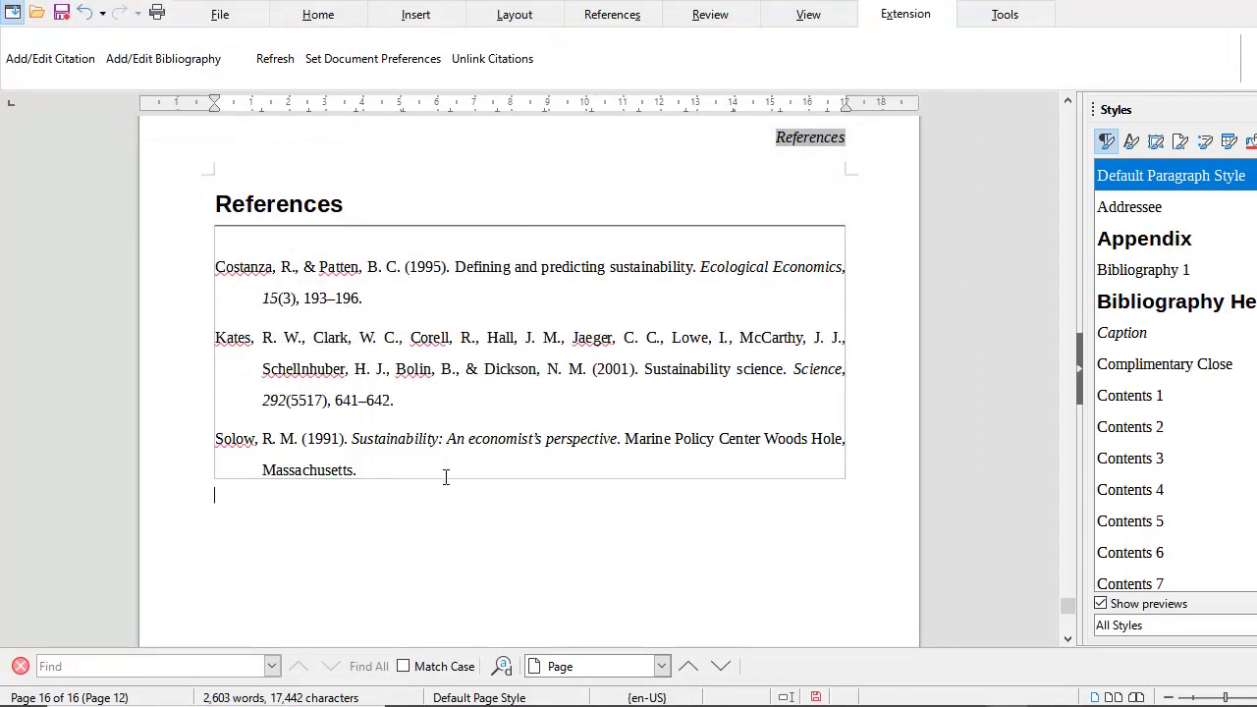
left_click(423, 470)
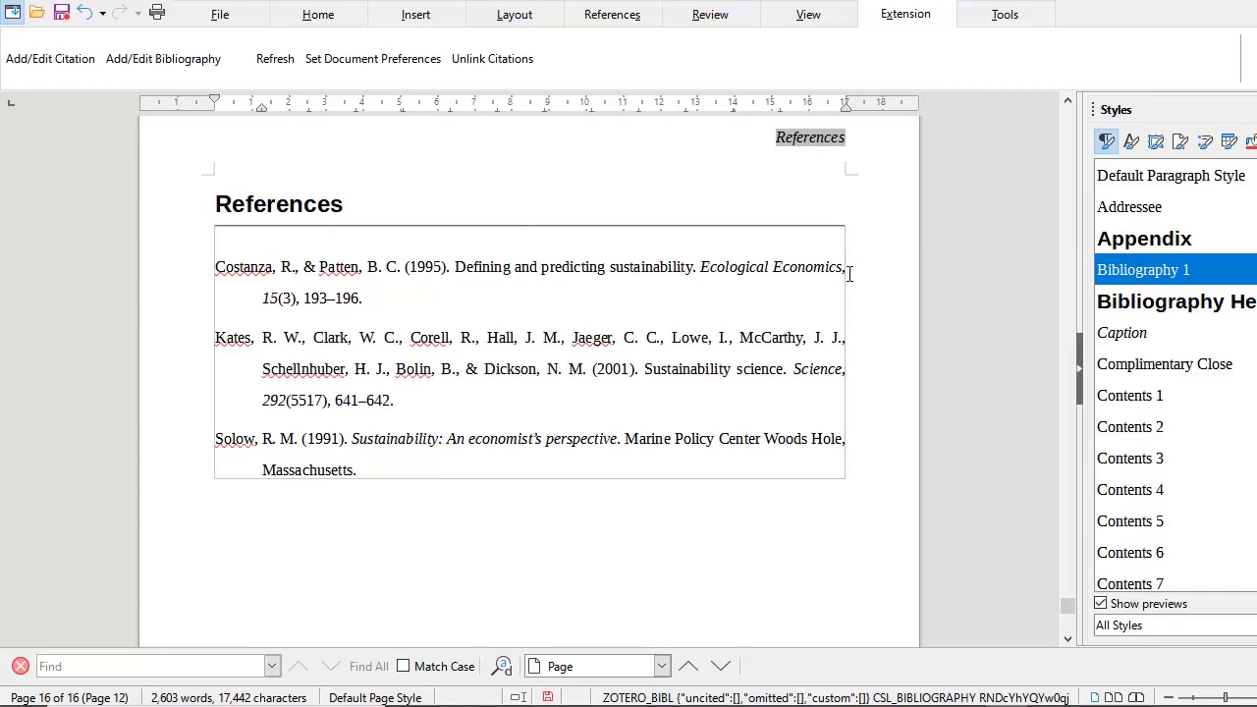
- Scroll back to page 1's Table of Contents listing Chapters 1–3 with page numbers
scroll(735, 397, "up", 15)
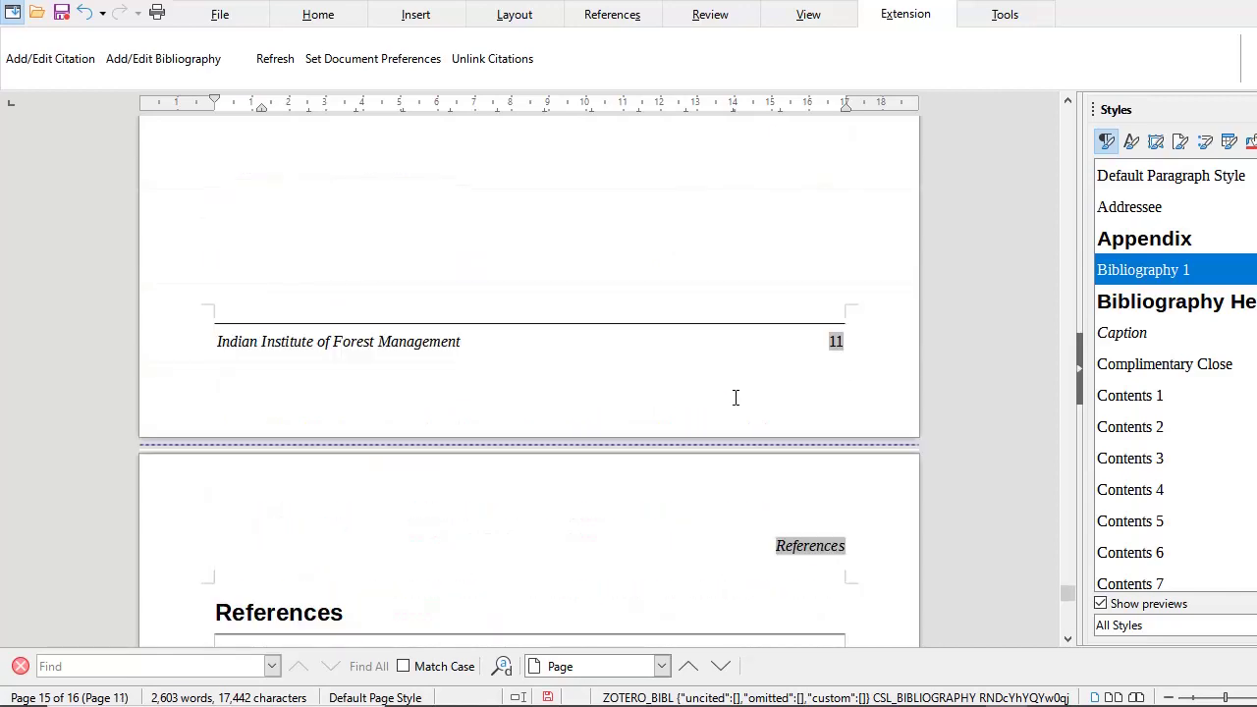
scroll(736, 397, "up", 10)
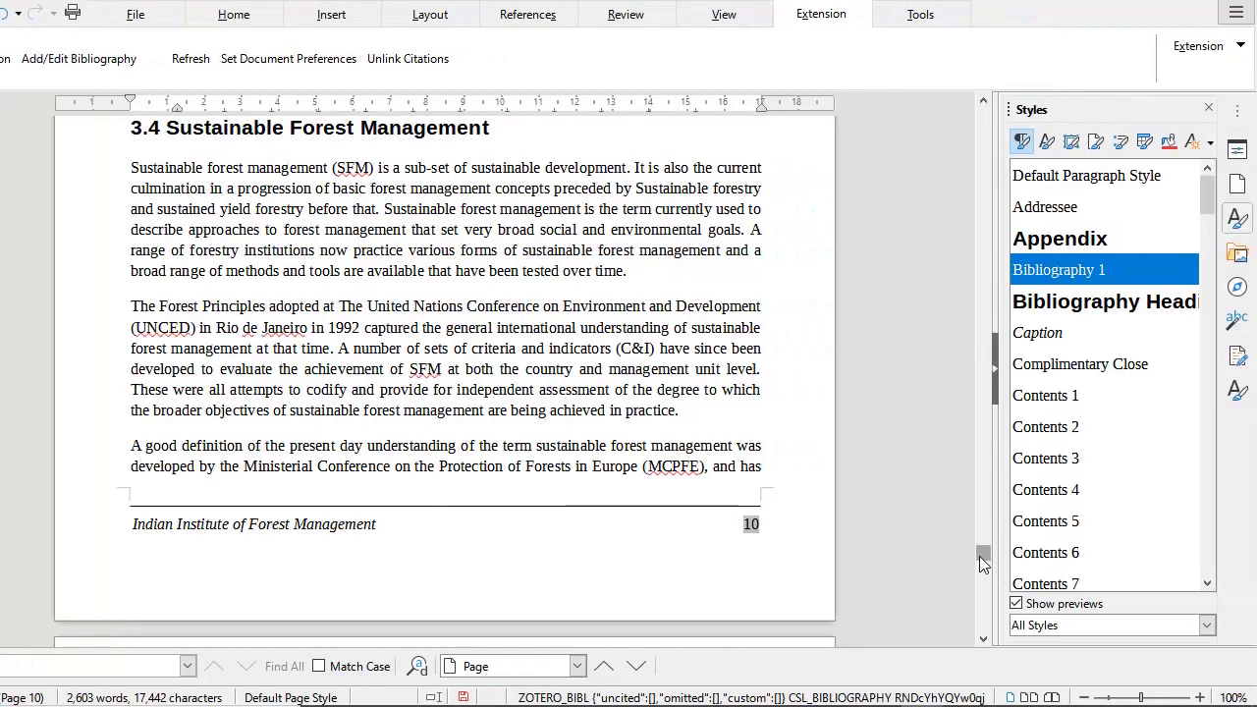
left_click_drag(982, 556, 983, 116)
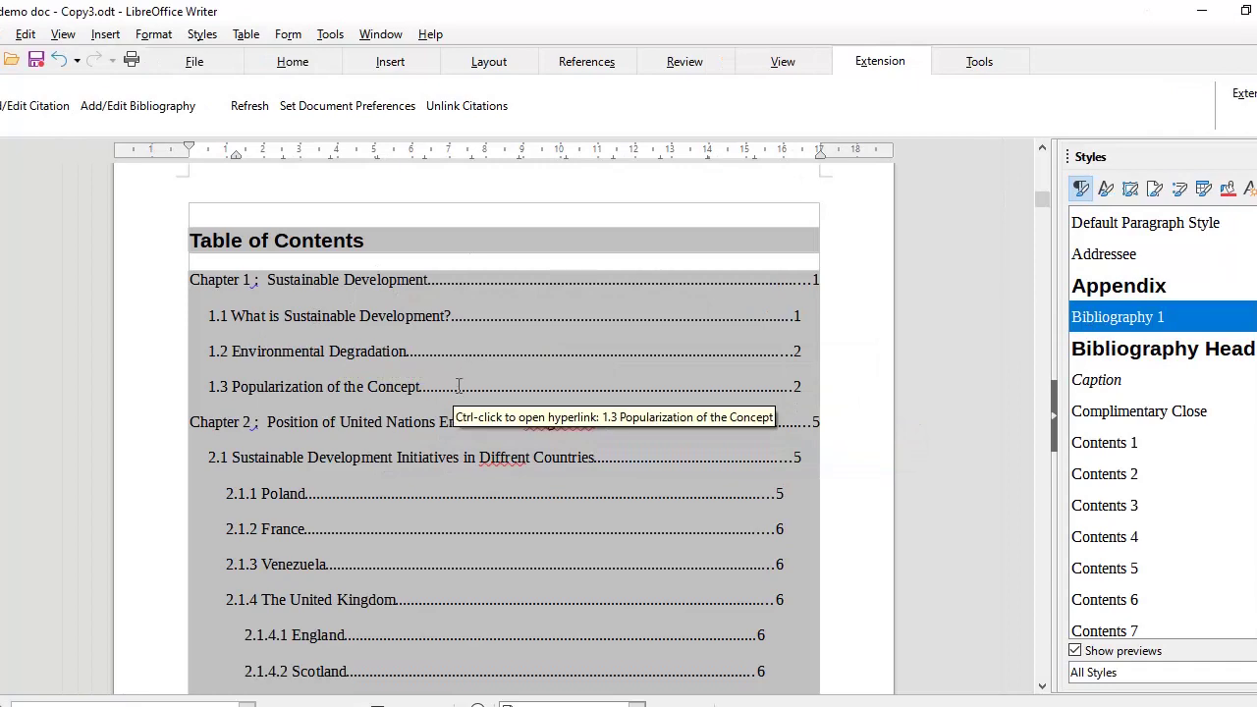
scroll(458, 391, "down", 8)
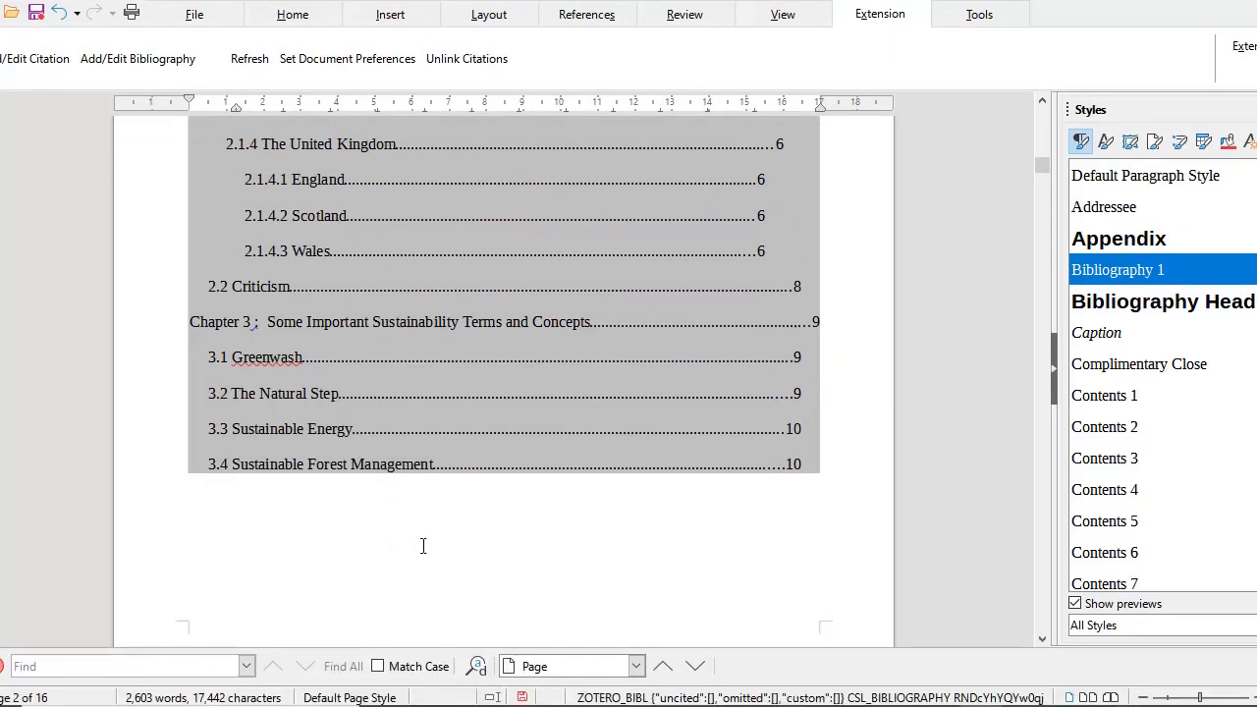
scroll(422, 545, "up", 3)
scroll(424, 544, "up", 6)
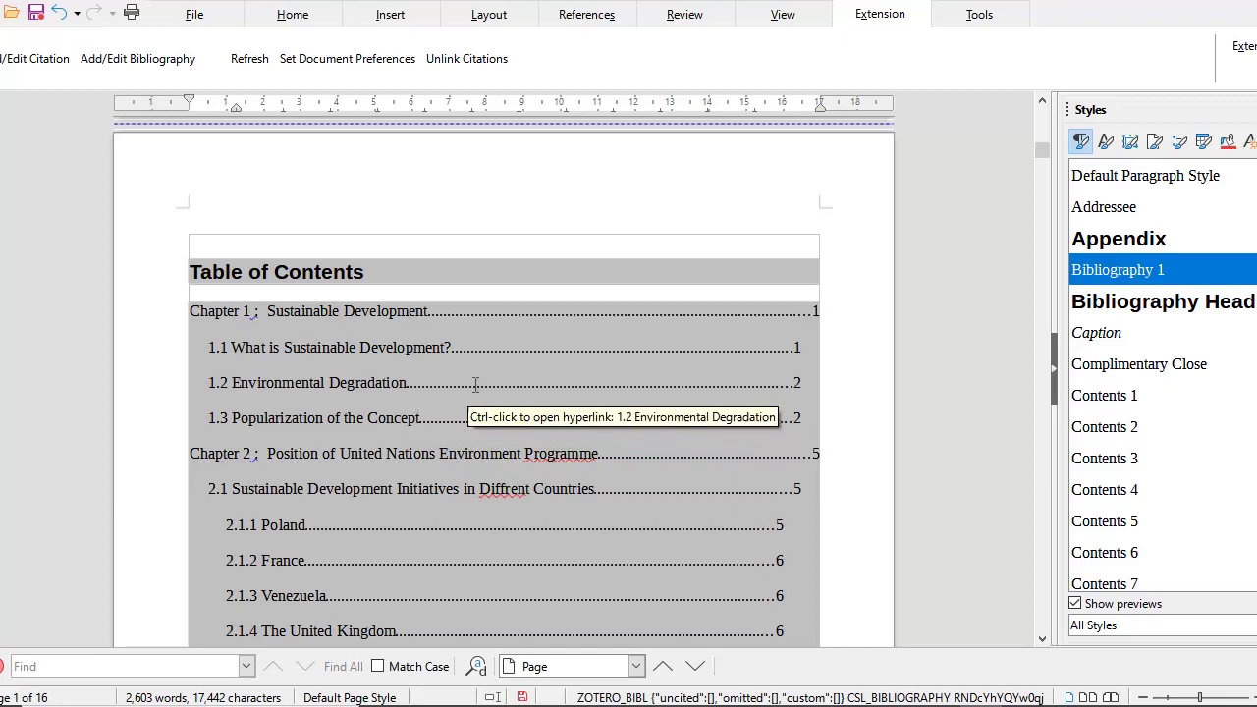
- Update the Table of Contents so it lists References on page 12
right_click(480, 382)
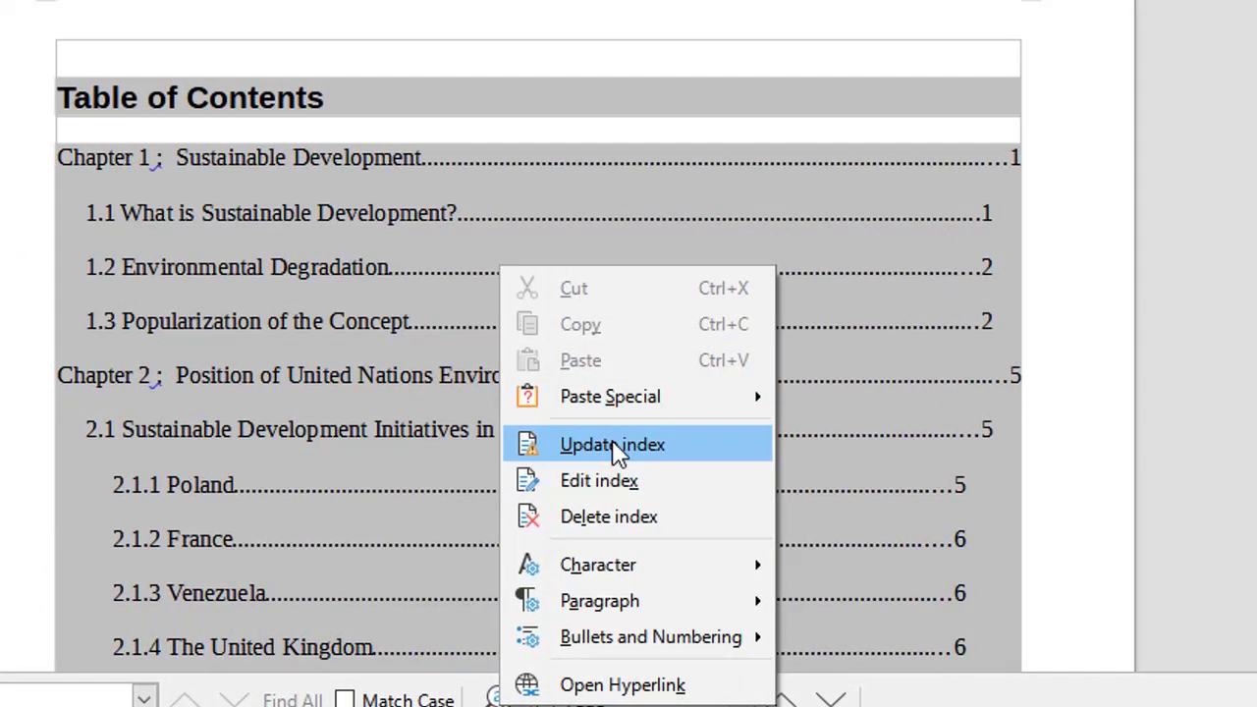
left_click(614, 447)
scroll(619, 499, "down", 5)
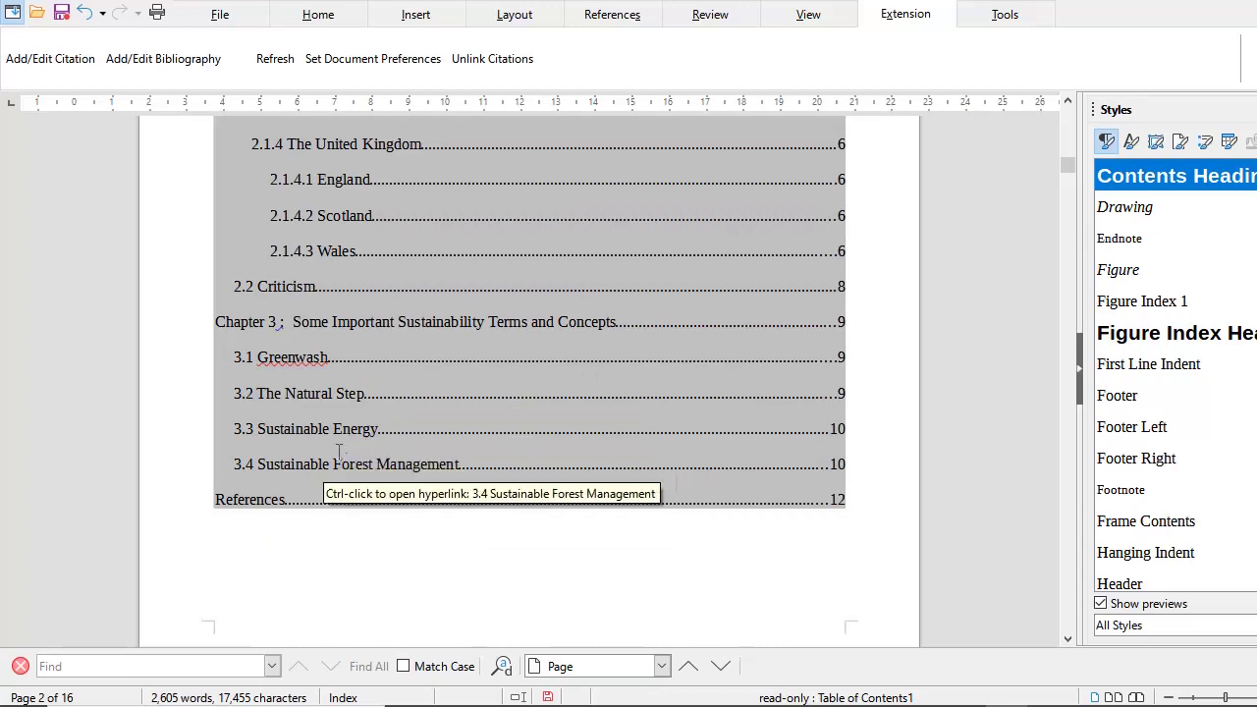
scroll(310, 496, "down", 6)
scroll(310, 494, "down", 6)
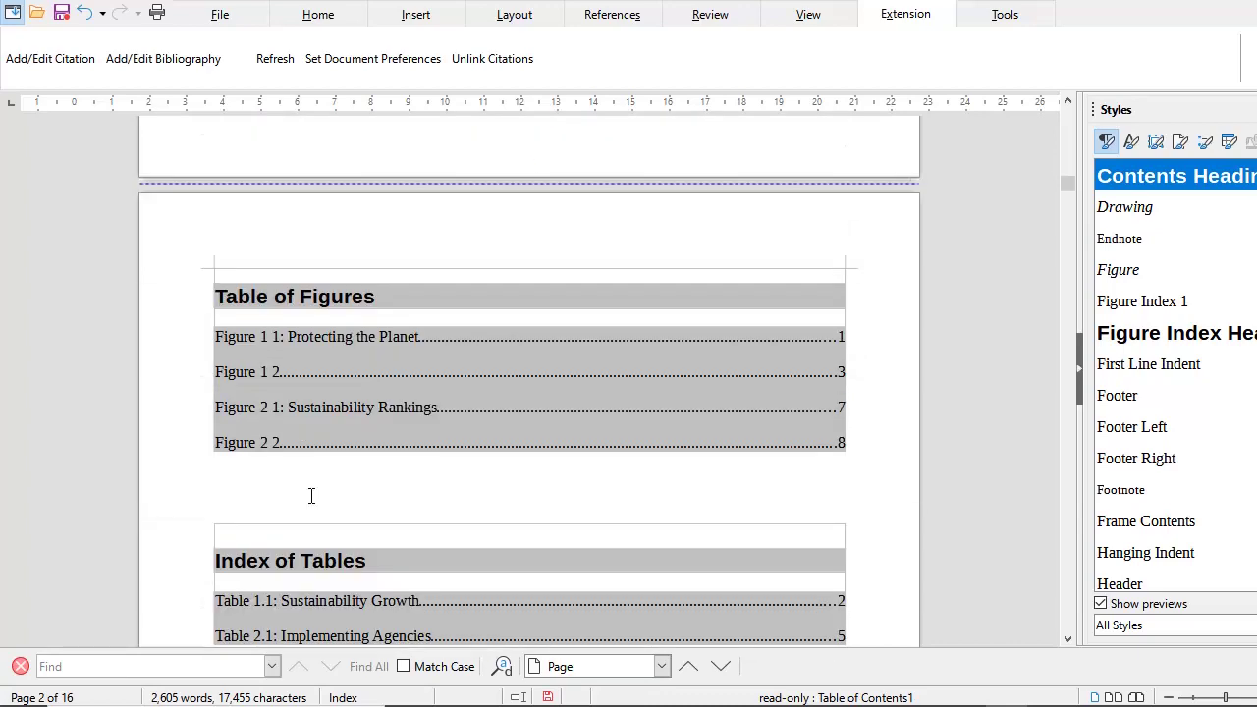
- Update the Table of Figures and the Index of Tables
right_click(650, 448)
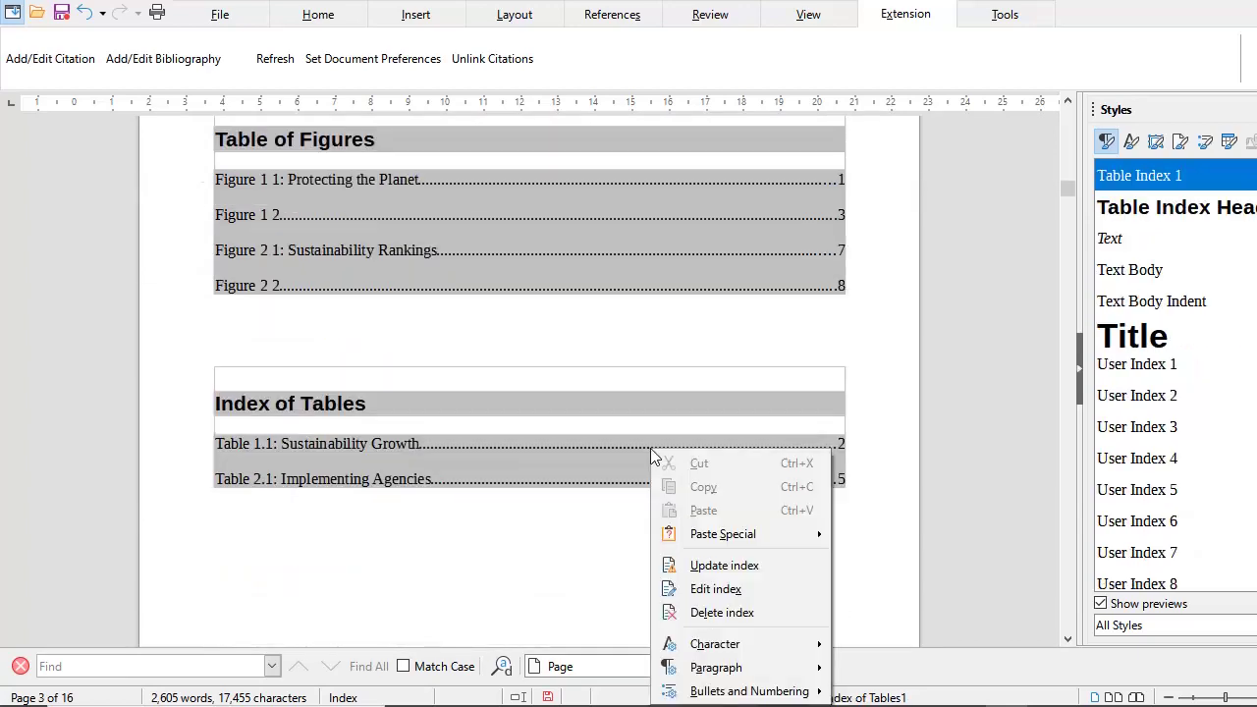
left_click(550, 258)
right_click(542, 251)
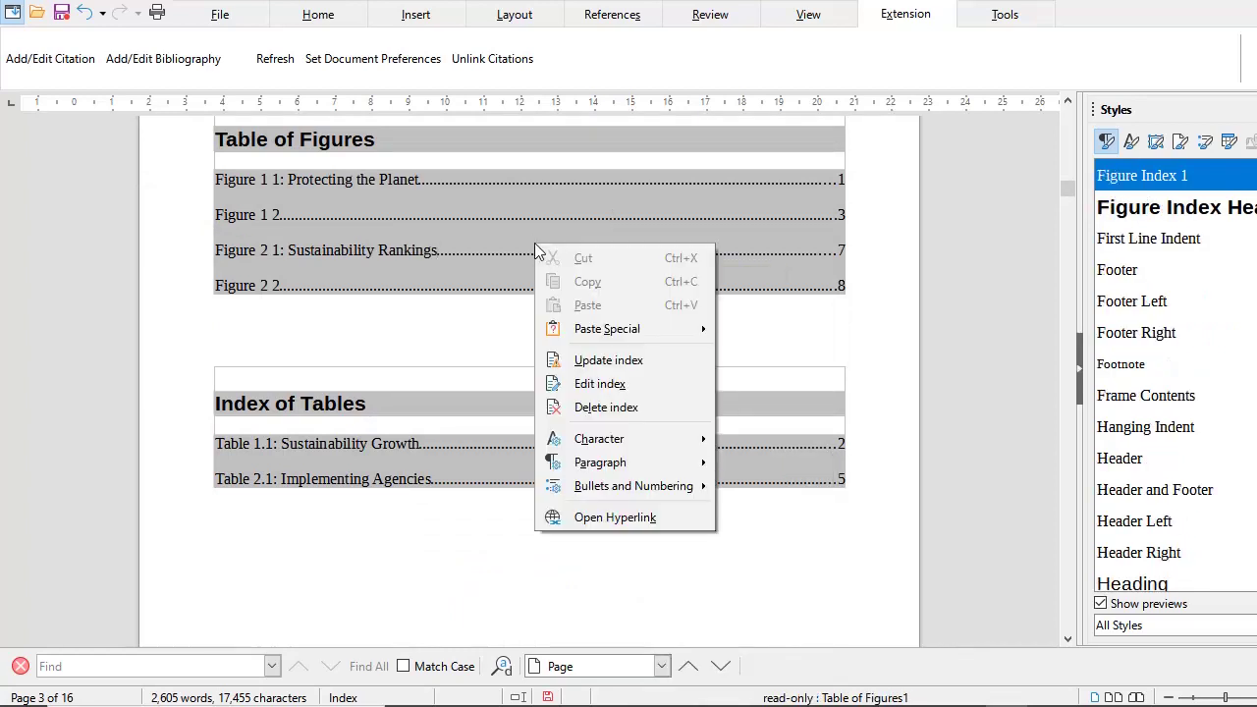
left_click(594, 361)
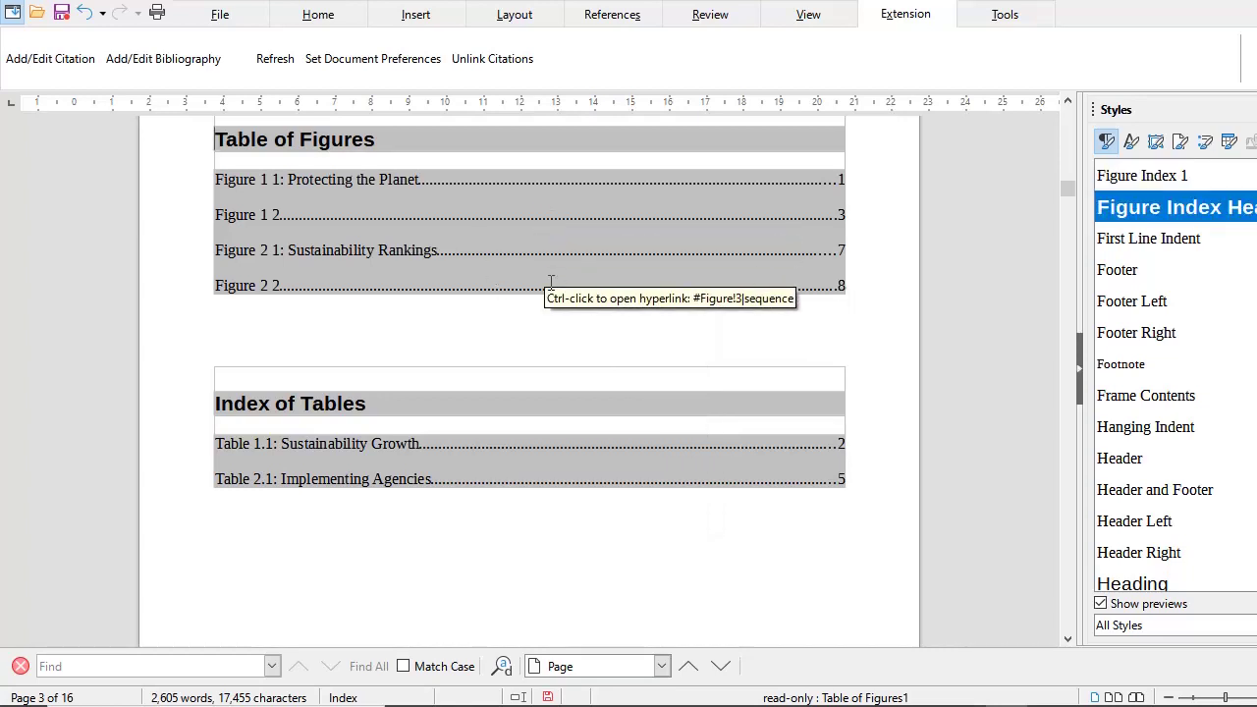
right_click(552, 451)
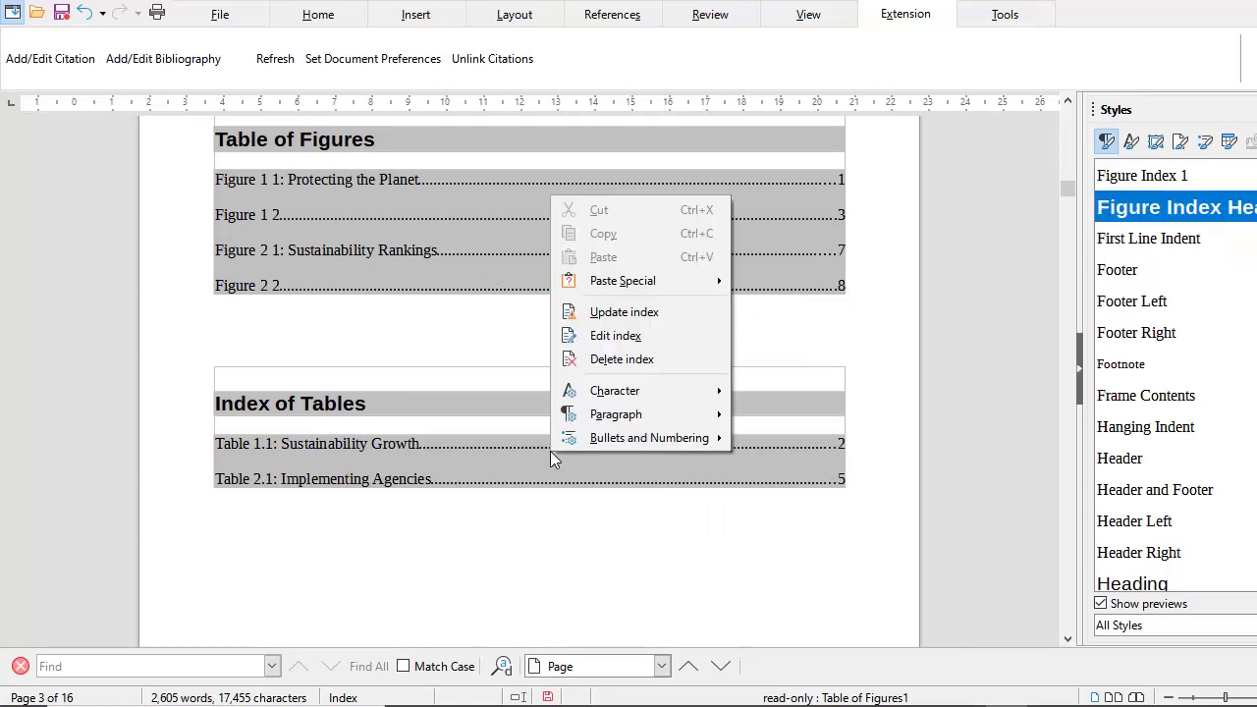
left_click(619, 320)
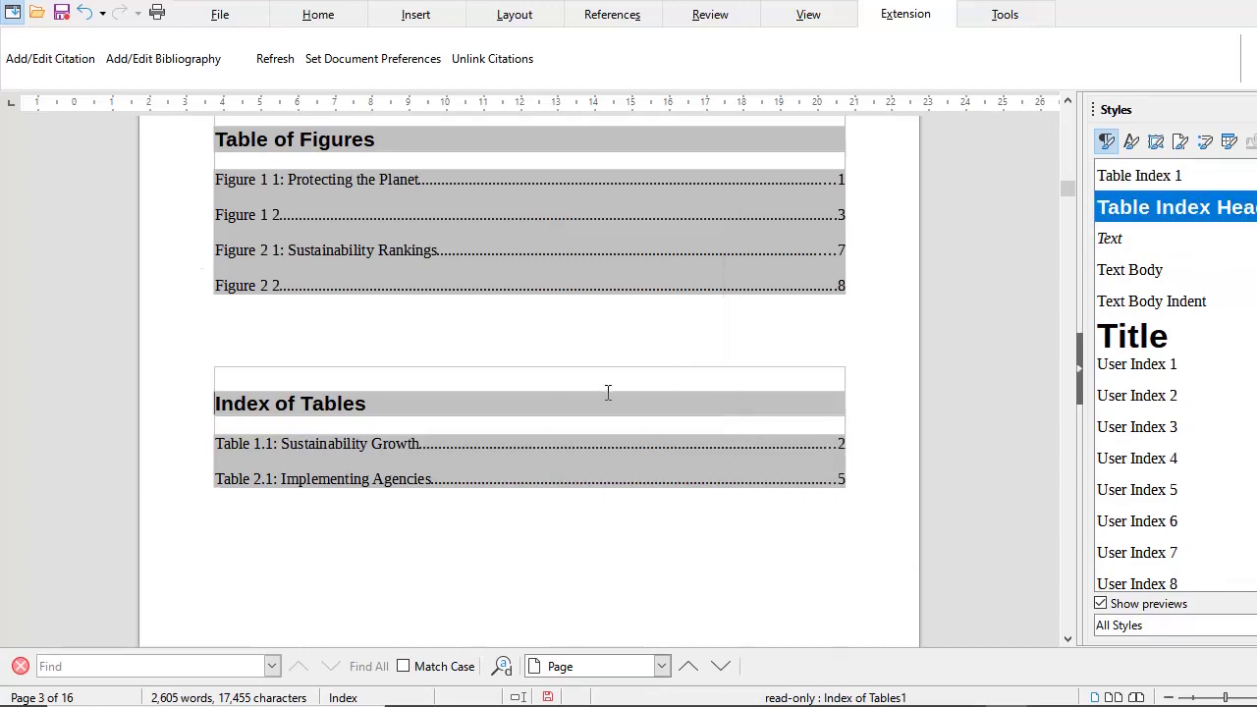
scroll(606, 383, "up", 3)
scroll(608, 393, "up", 14)
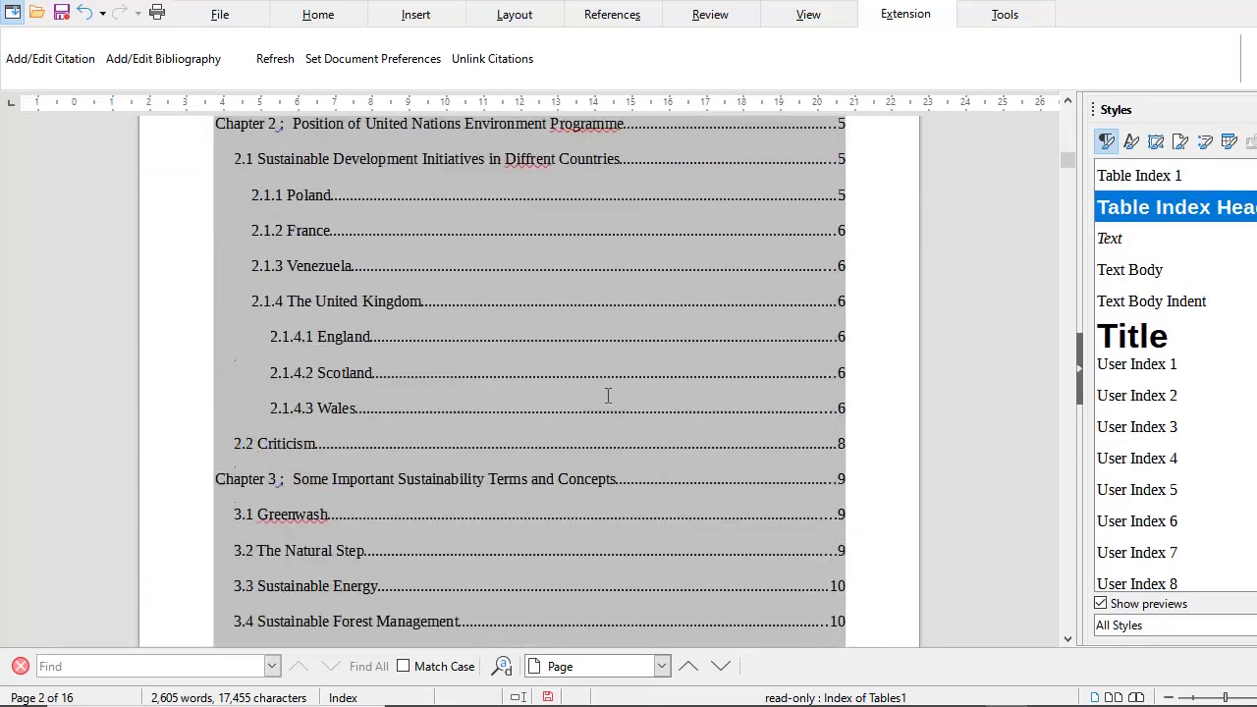
scroll(608, 396, "up", 8)
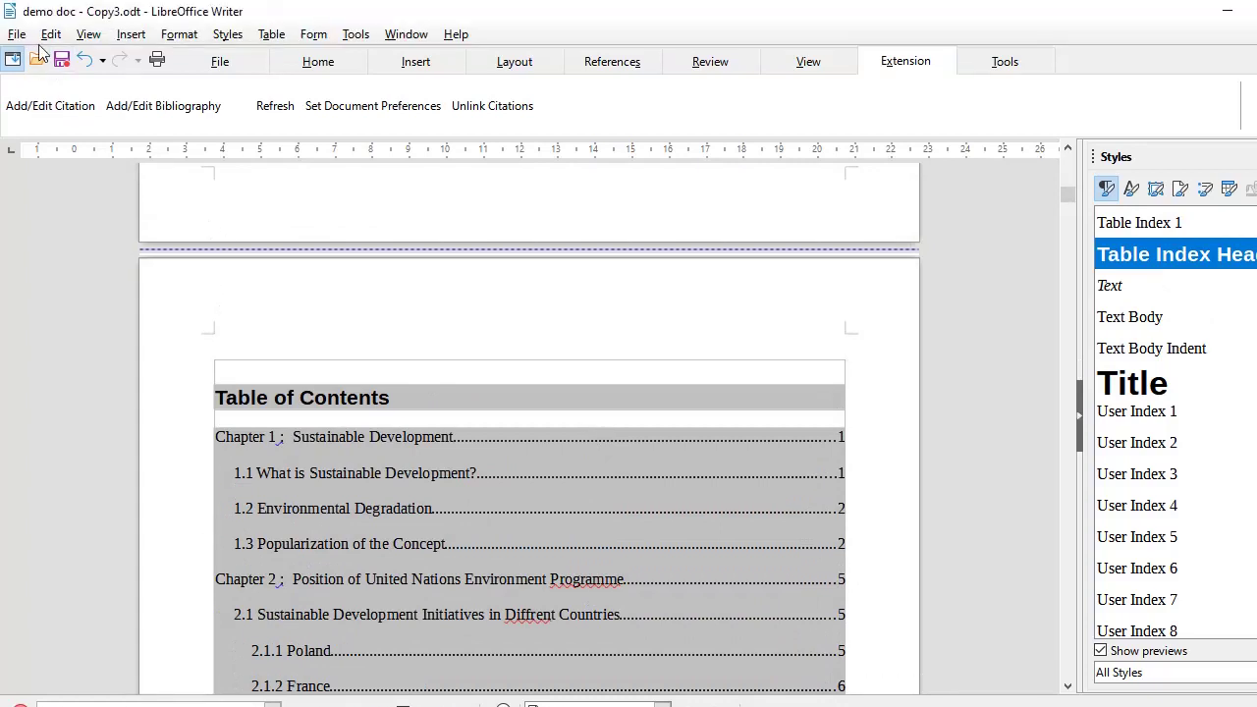
left_click(17, 35)
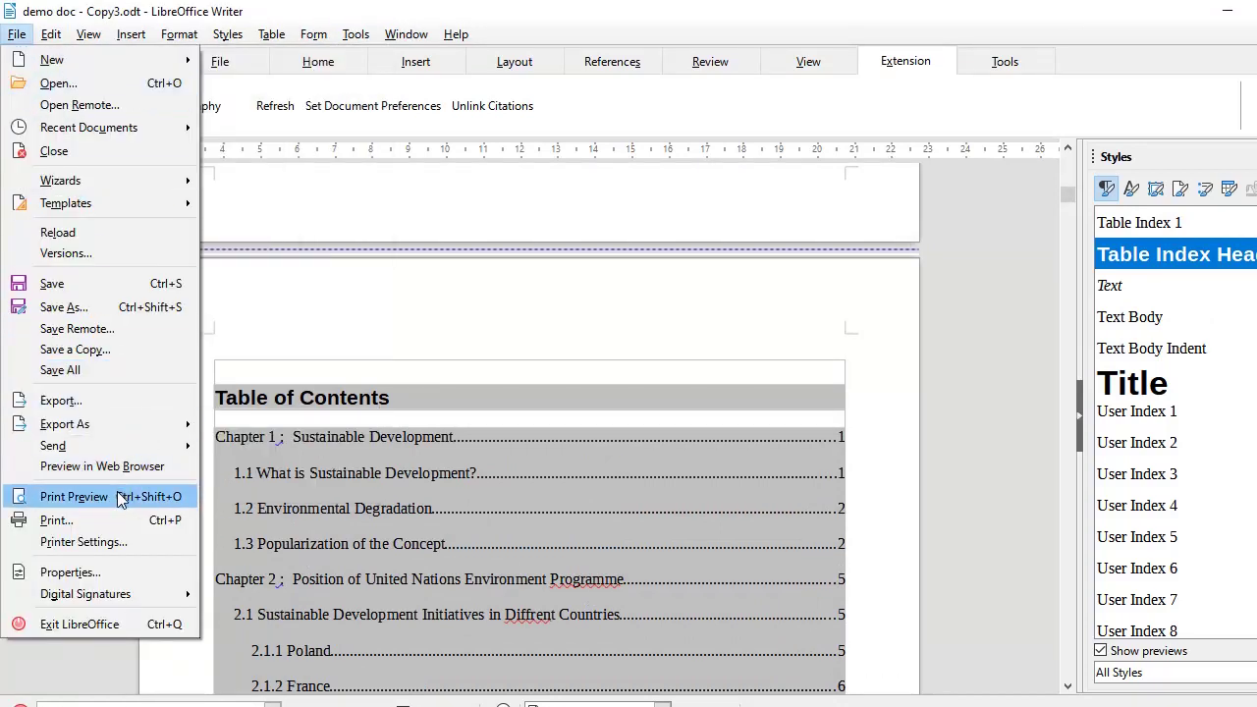
mouse_move(129, 423)
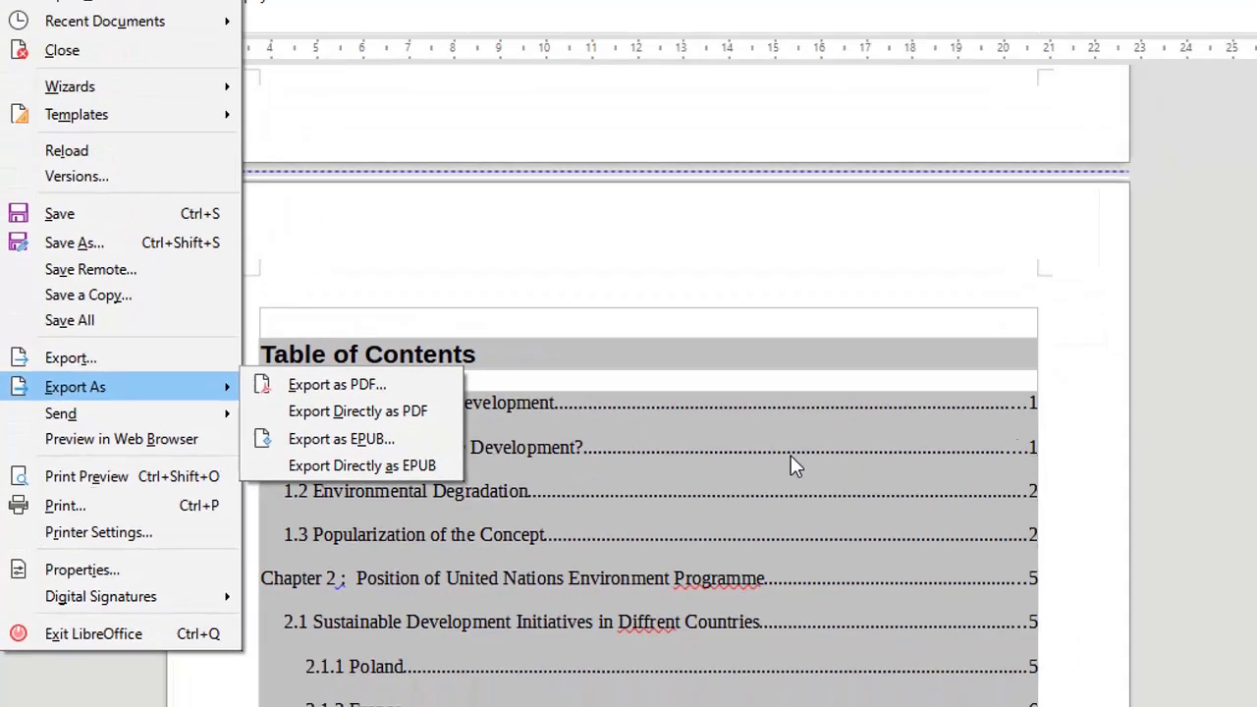
left_click(1255, 379)
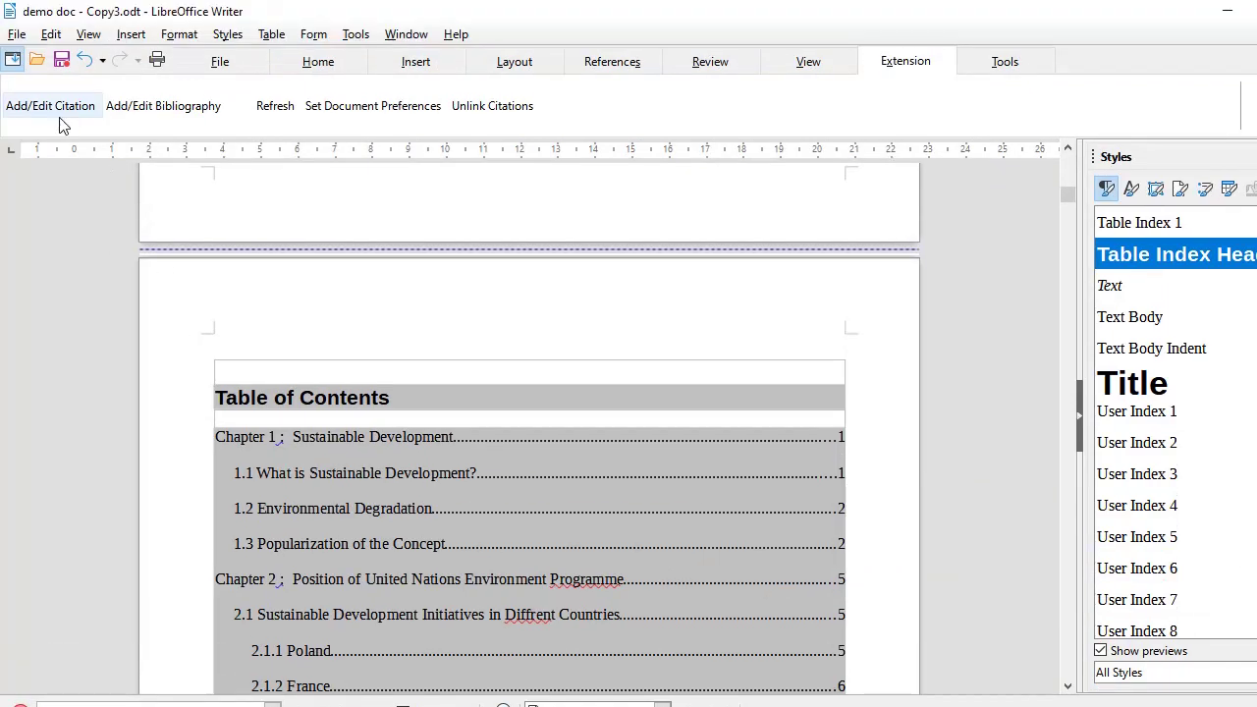
left_click(17, 34)
mouse_move(133, 435)
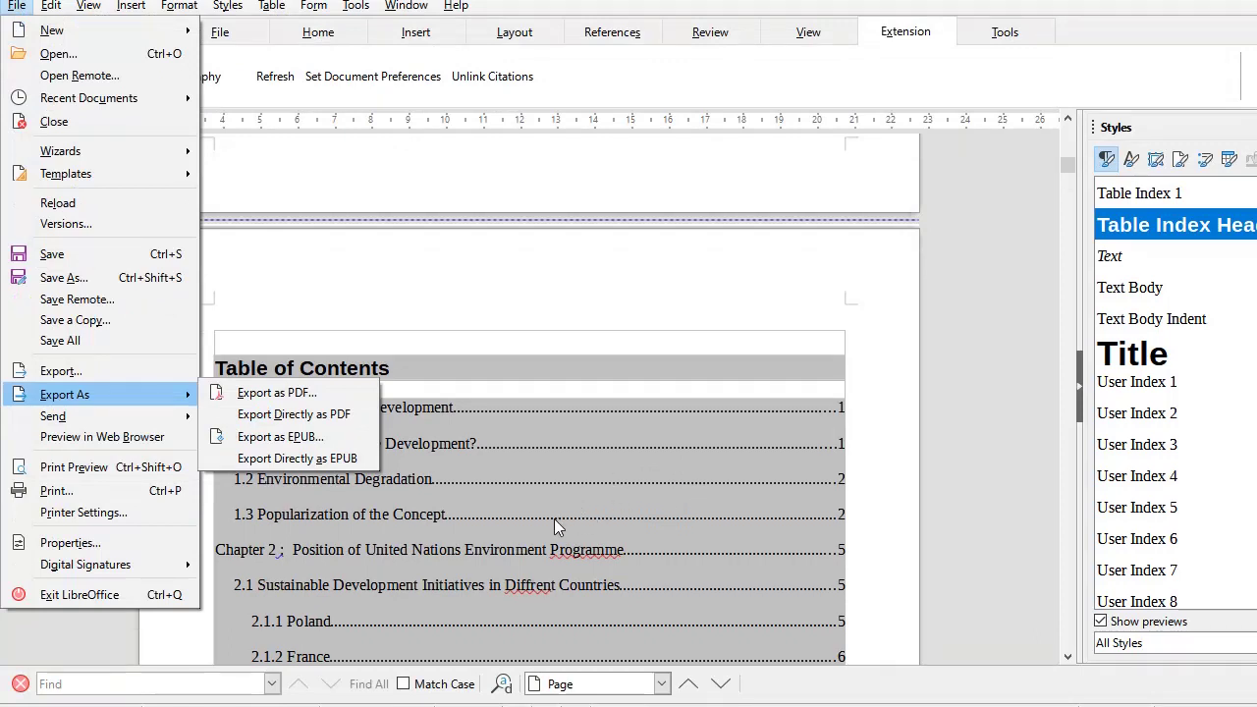
left_click(577, 291)
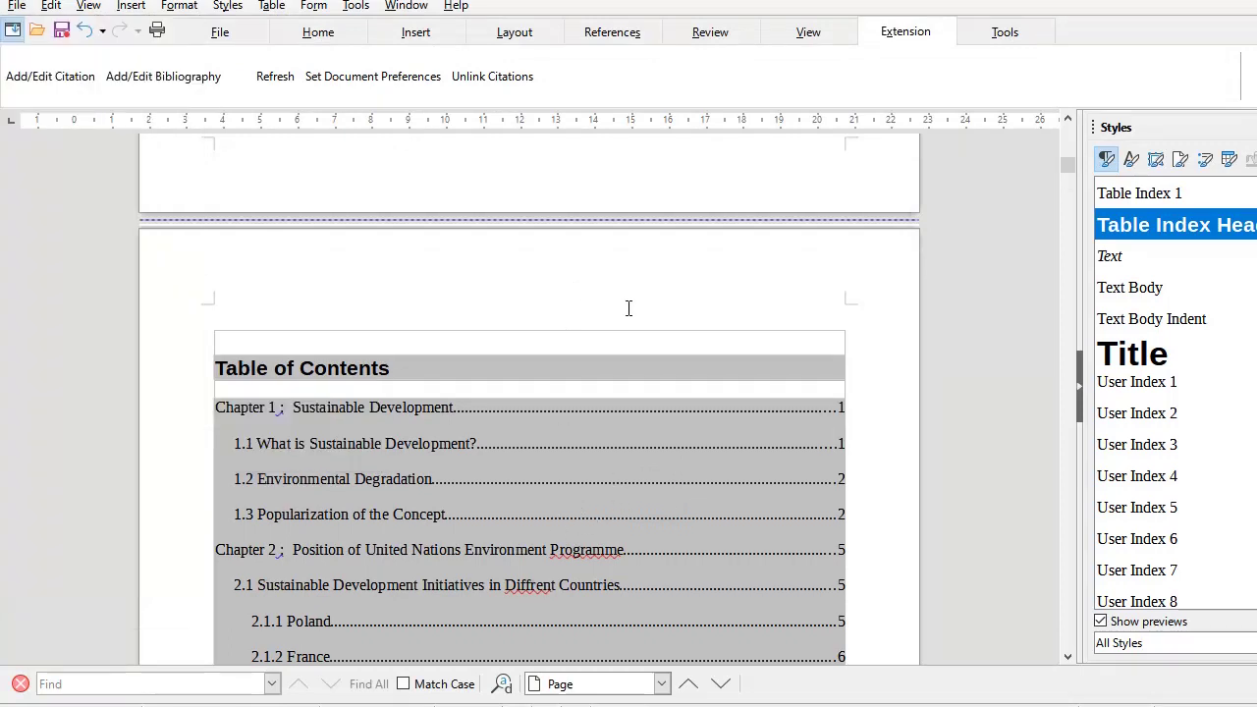